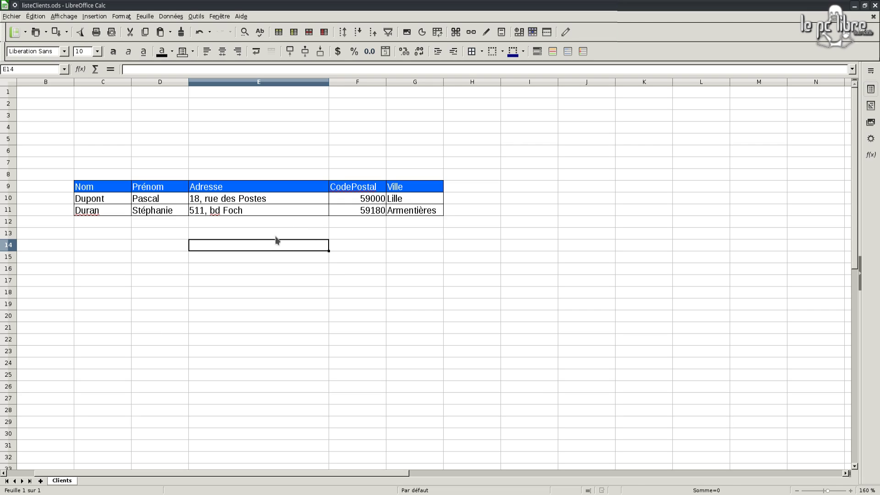
pyautogui.click(194, 17)
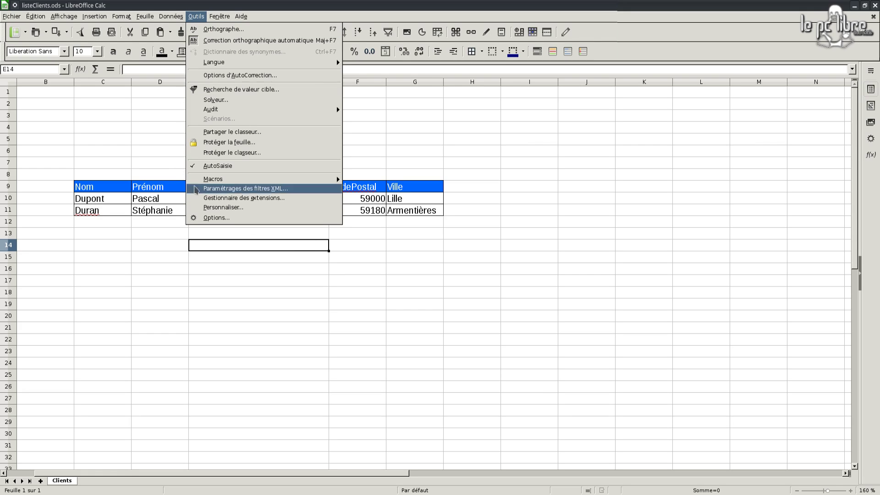
pyautogui.click(216, 218)
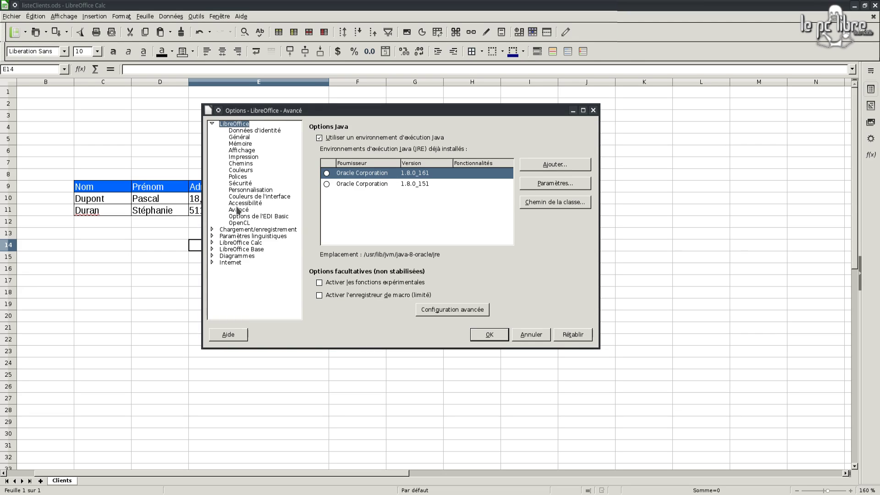
pyautogui.click(319, 295)
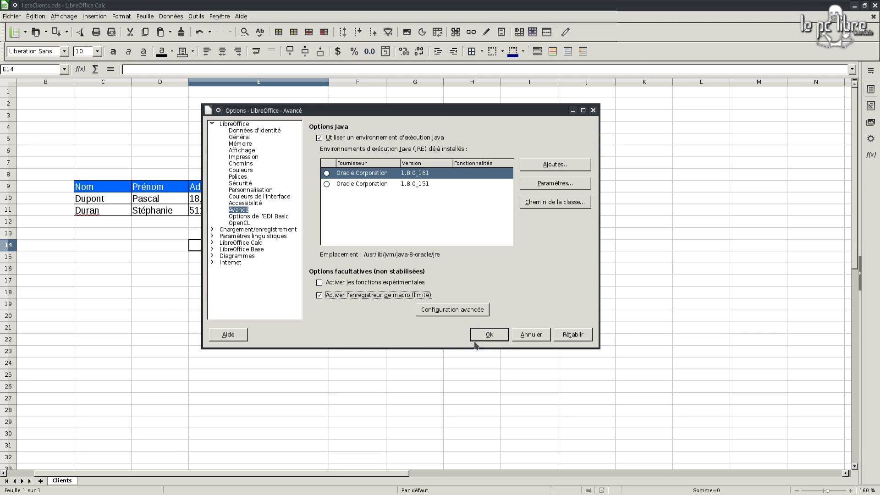
pyautogui.click(490, 334)
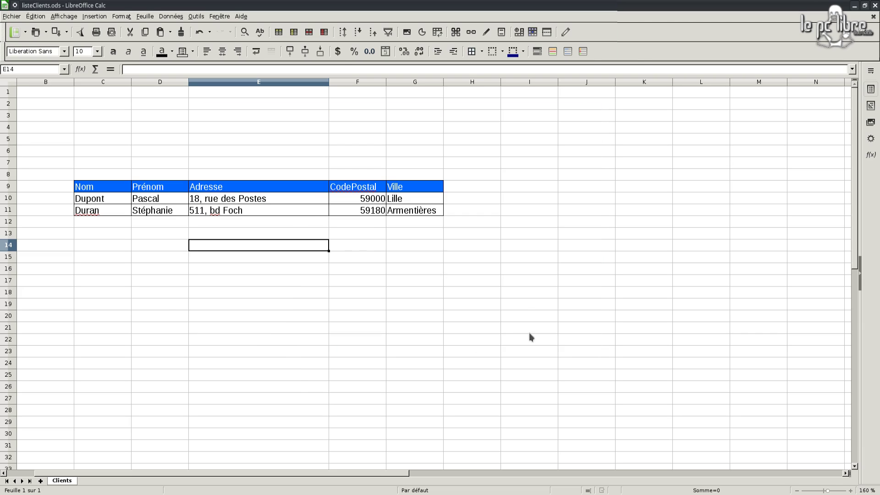
# Step: Enable the limited macro recorder in the advanced LibreOffice options and apply the change
pyautogui.click(202, 18)
pyautogui.moveTo(203, 181)
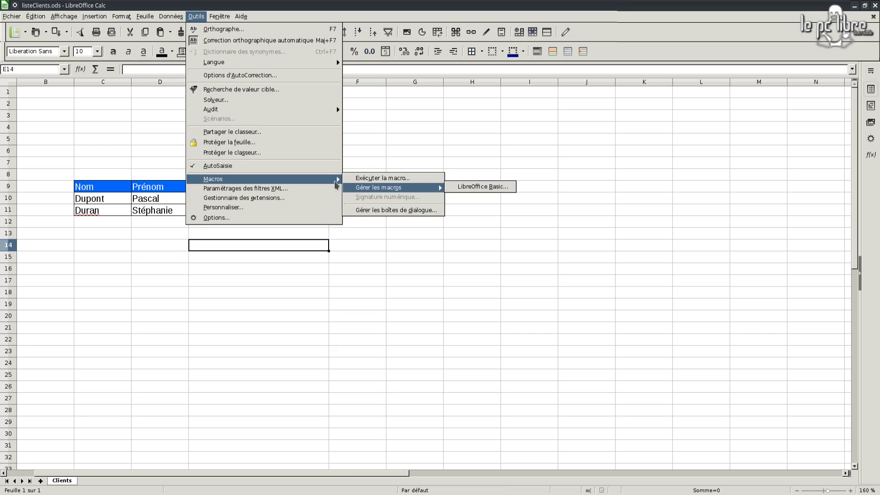
pyautogui.click(240, 217)
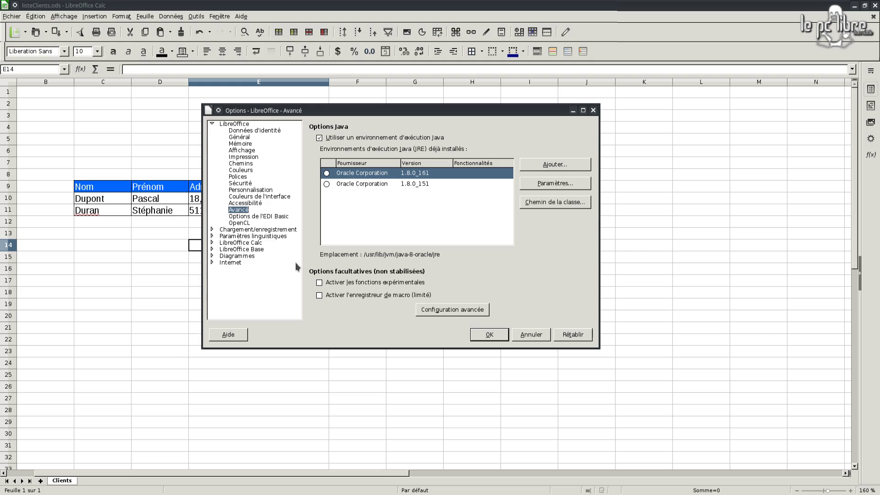
pyautogui.click(320, 295)
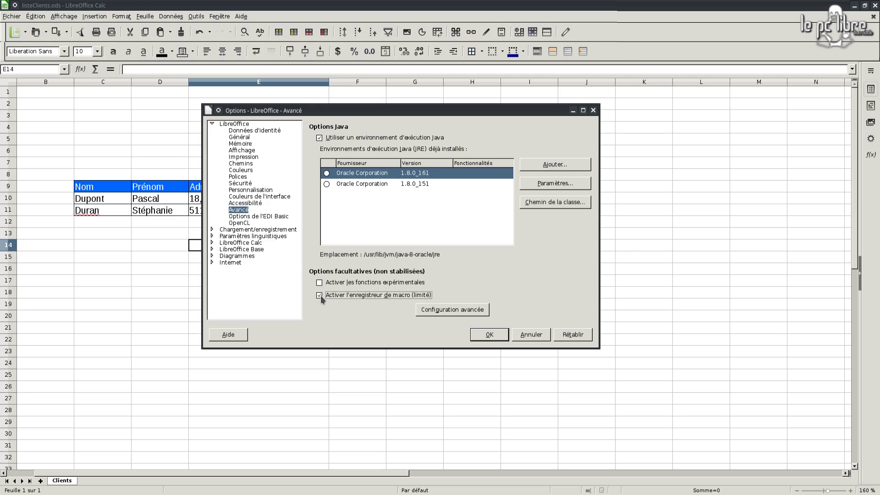
pyautogui.click(487, 335)
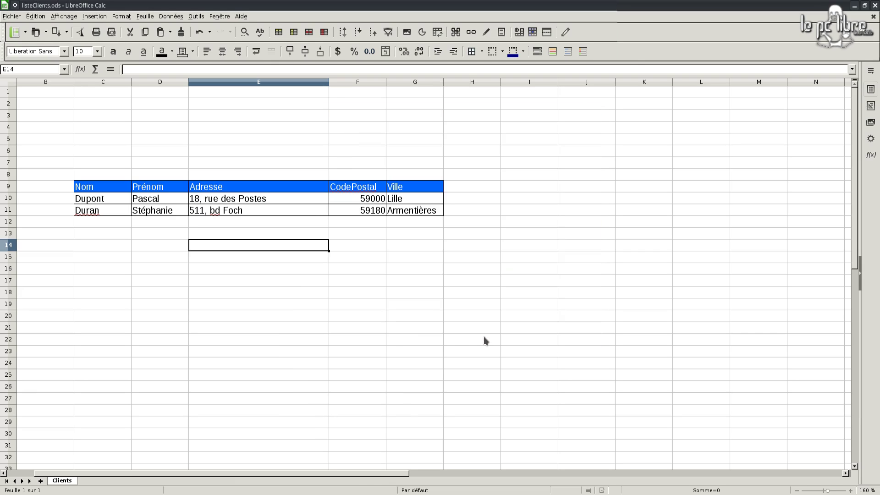
# Step: Start recording a macro and insert an empty row above row 10, directly under the table header
pyautogui.click(194, 17)
pyautogui.moveTo(198, 182)
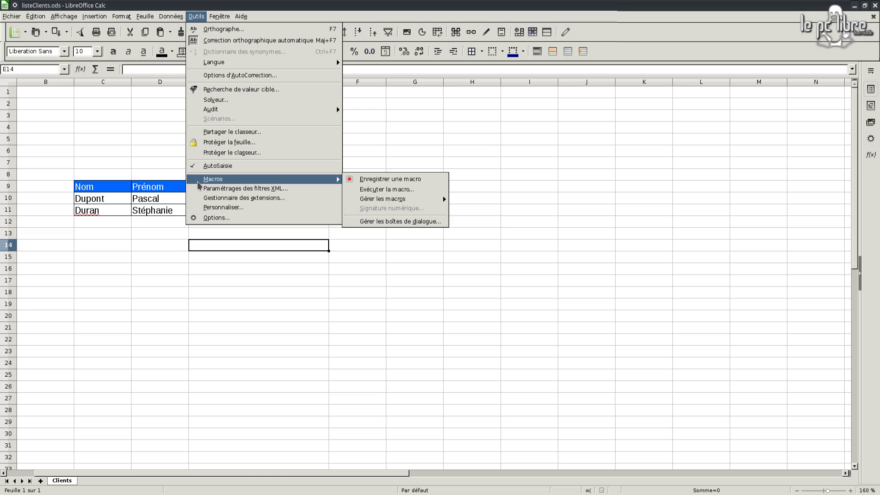
pyautogui.click(372, 183)
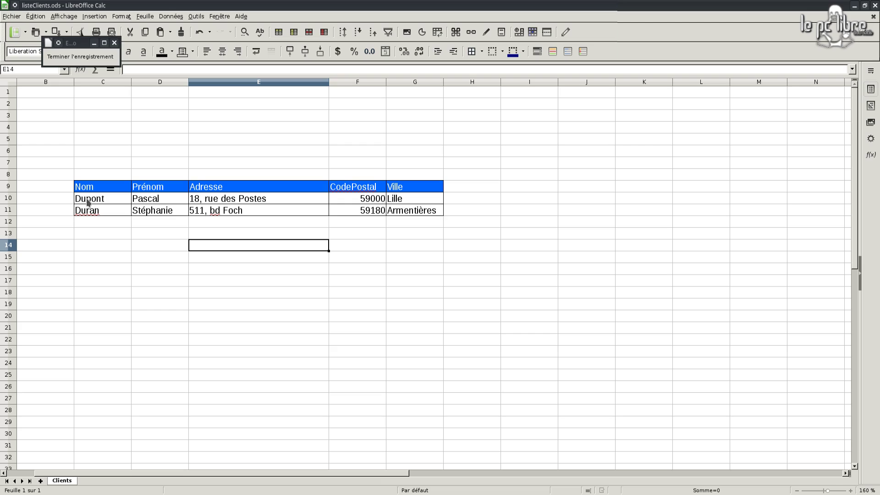
pyautogui.click(112, 200)
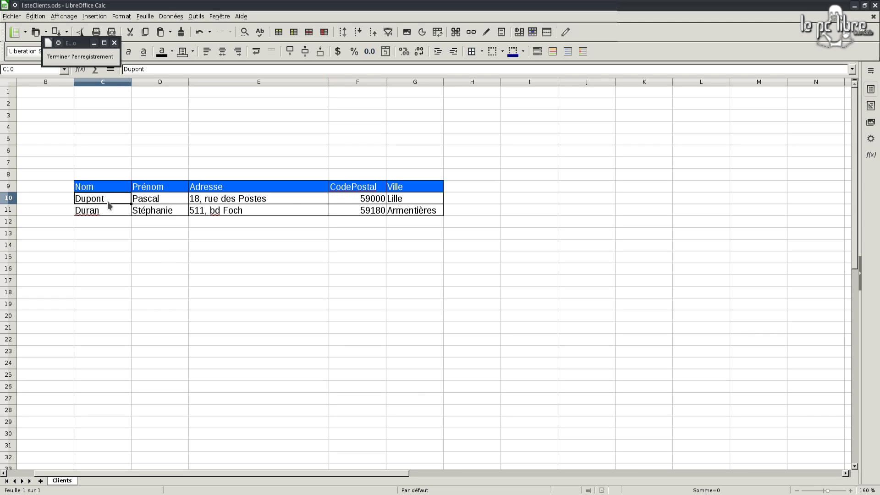
pyautogui.click(8, 198)
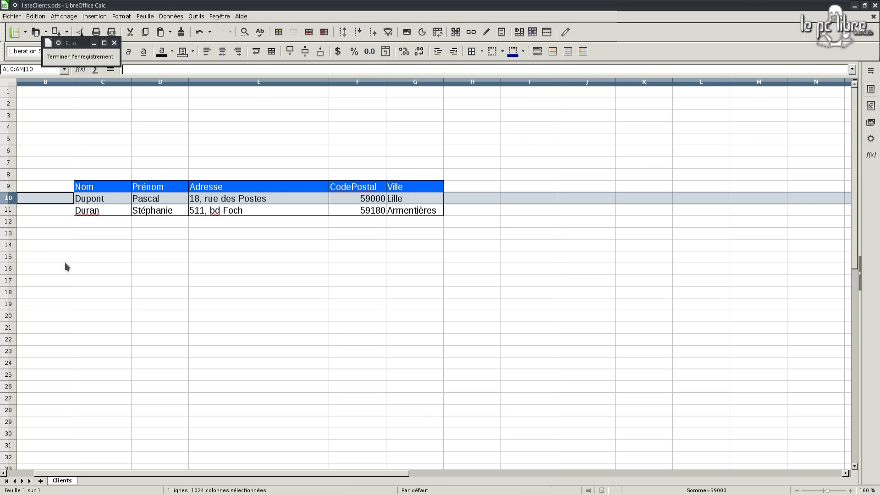
pyautogui.hotkey('ctrl', '+')
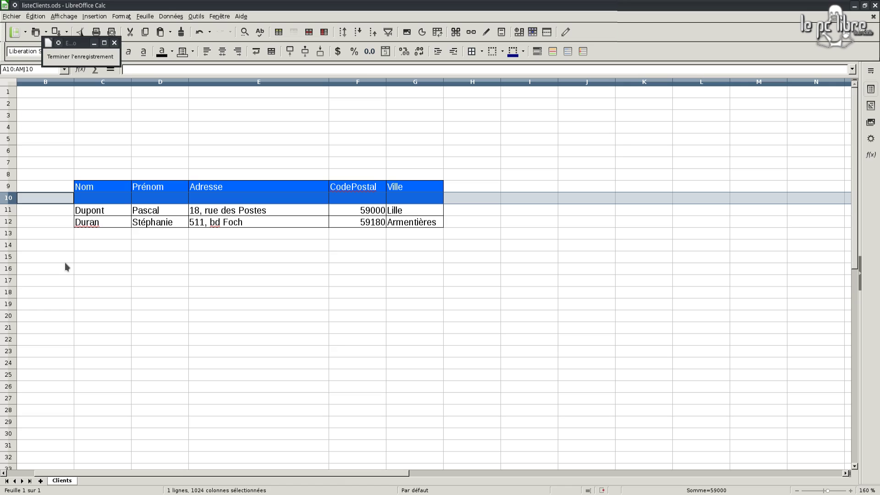
# Step: Format the new table row C10:G10 with a black font colour and no background fill
pyautogui.click(90, 202)
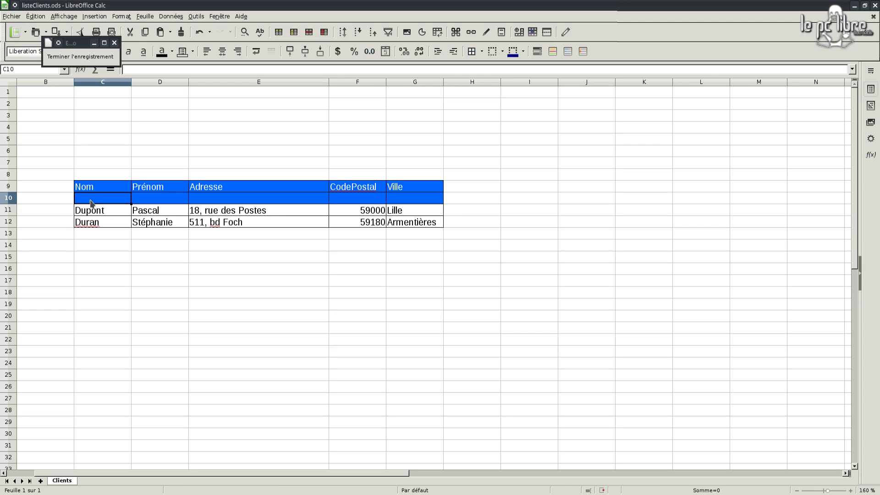
pyautogui.moveTo(89, 202); pyautogui.dragTo(399, 204)
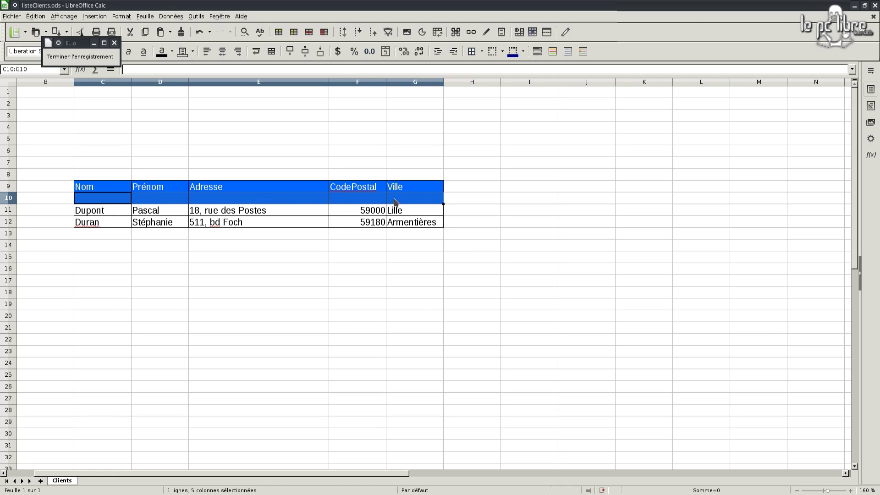
pyautogui.click(172, 52)
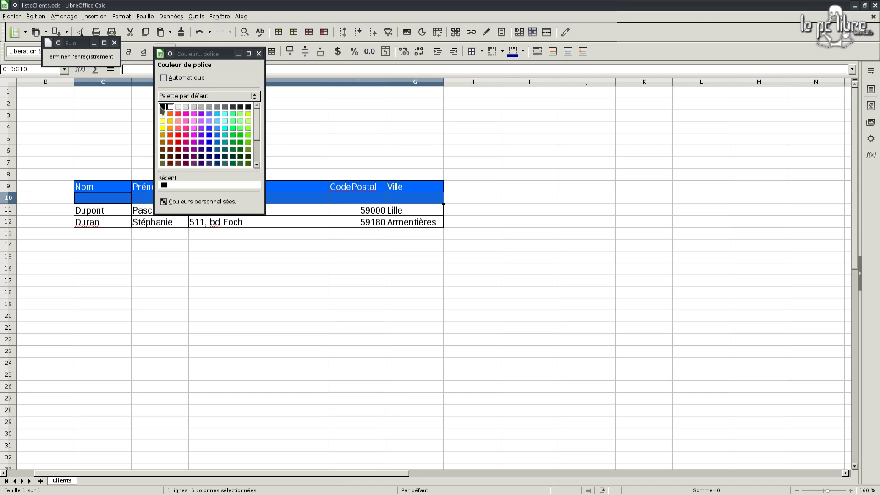
pyautogui.click(162, 109)
pyautogui.click(192, 52)
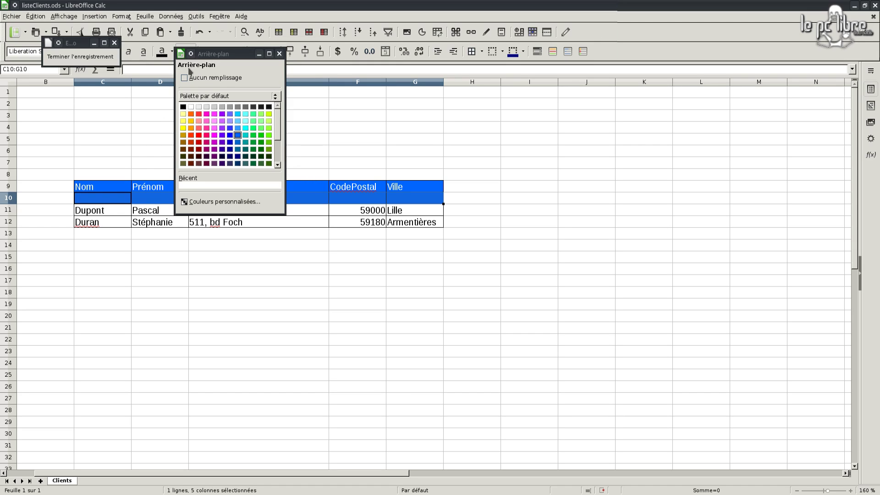
pyautogui.click(193, 77)
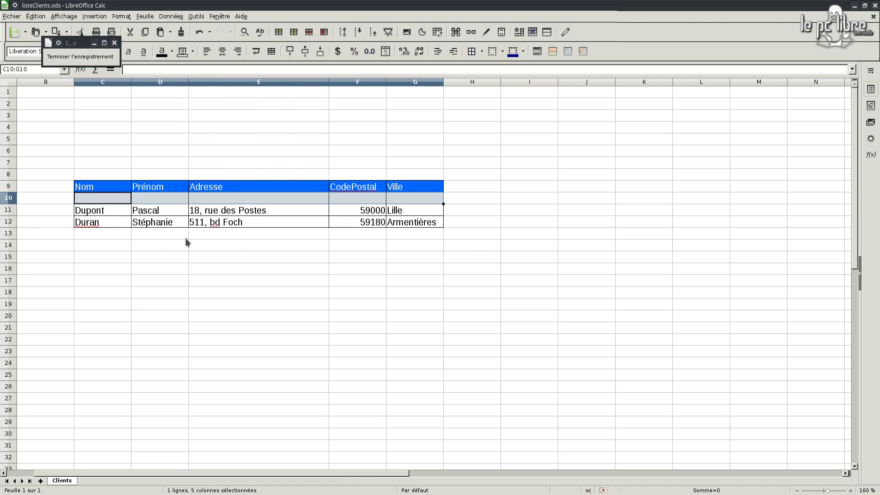
# Step: End the recording and save the macro as InsertionLigne in Module1 of the Standard library under Mes macros
pyautogui.click(61, 59)
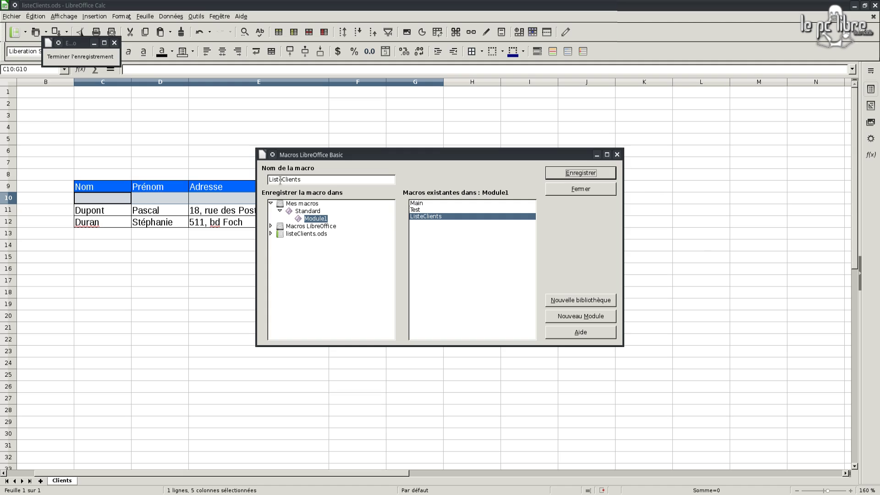
pyautogui.moveTo(310, 178); pyautogui.dragTo(268, 185)
pyautogui.write('M')
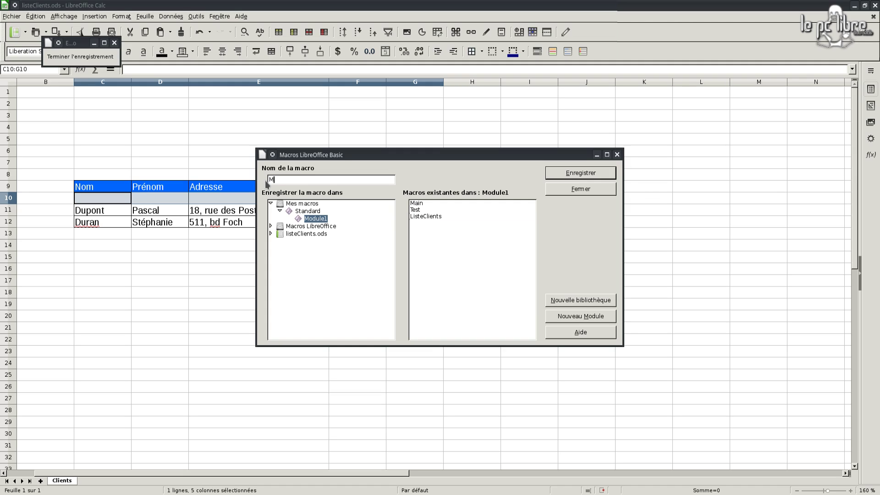
pyautogui.press('BackSpace')
pyautogui.write('InsertionLigne')
pyautogui.click(570, 176)
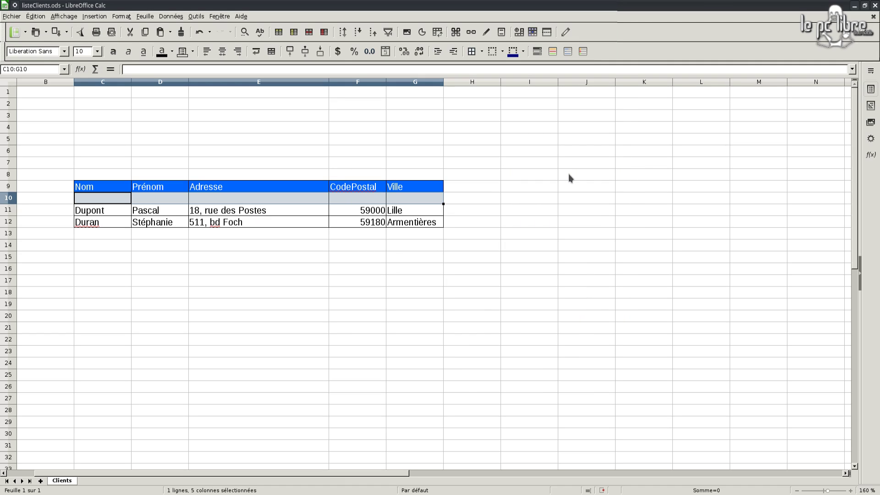
# Step: Fill cells C10 to G10 with the sample entries sfsd, fqsdf, sfqsf, sqfqs and qfsf
pyautogui.click(417, 246)
pyautogui.click(112, 201)
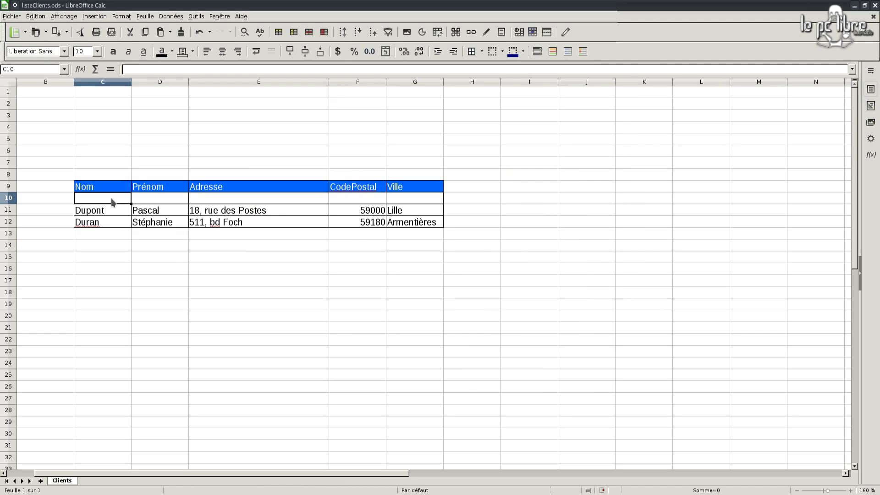
pyautogui.write('sfsd')
pyautogui.press('Tab')
pyautogui.write('f')
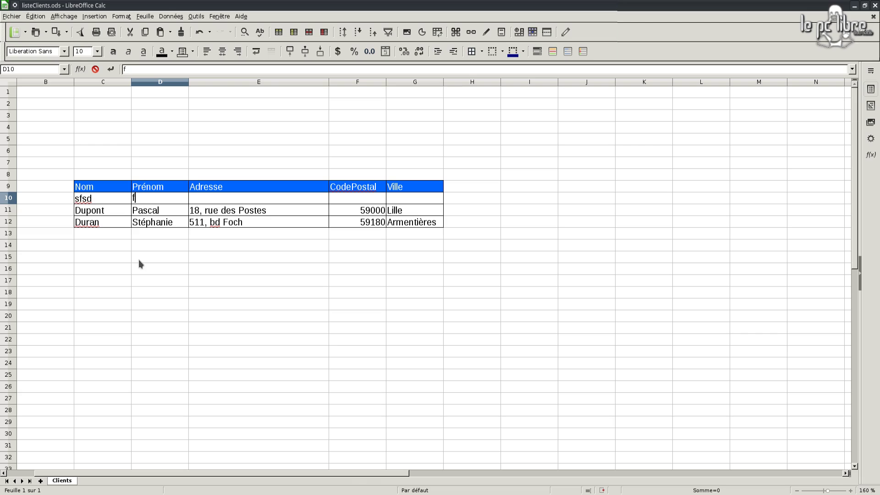
pyautogui.write('qsdf')
pyautogui.press('Tab')
pyautogui.write('sfqsf')
pyautogui.press('Tab')
pyautogui.write('sqfqs')
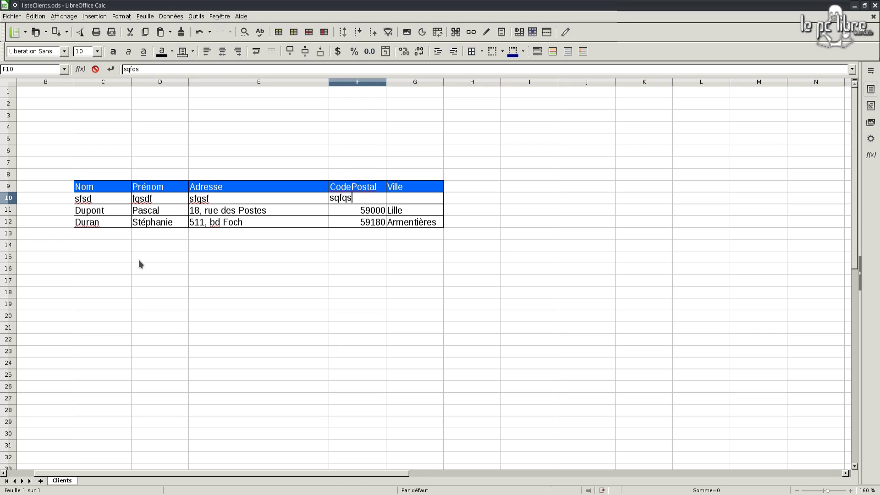
pyautogui.press('Tab')
pyautogui.write('qfsf')
pyautogui.press('Return')
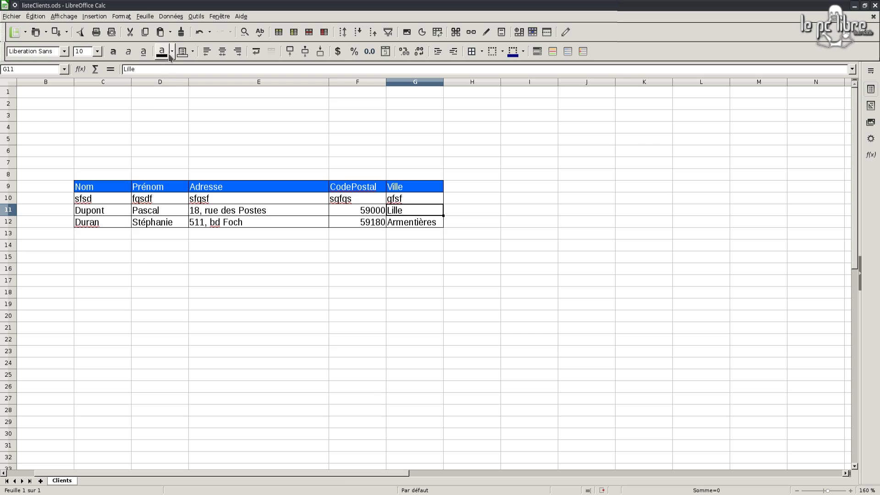
# Step: Run the InsertionLigne macro from Module1 of the Standard library under Mes macros
pyautogui.click(195, 17)
pyautogui.moveTo(212, 180)
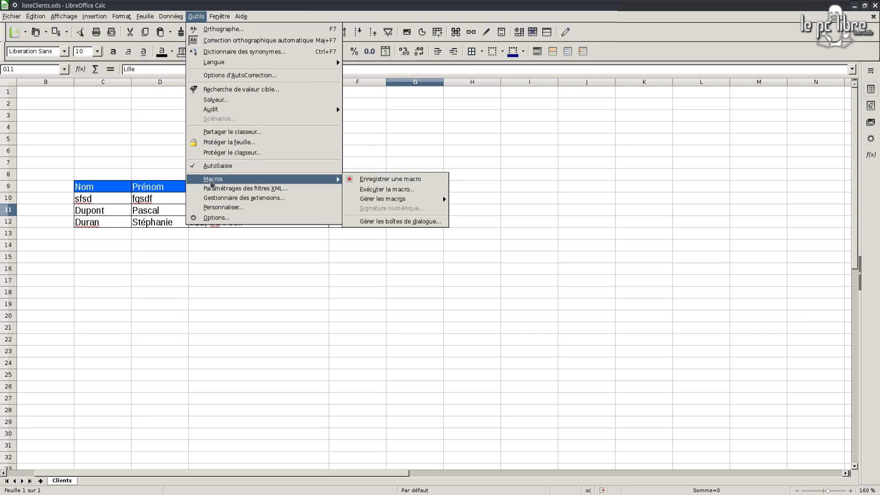
pyautogui.click(366, 196)
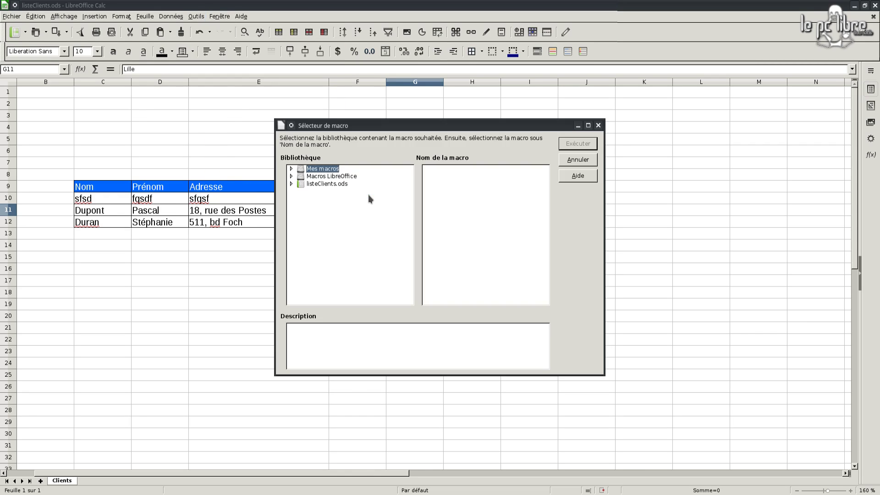
pyautogui.click(291, 168)
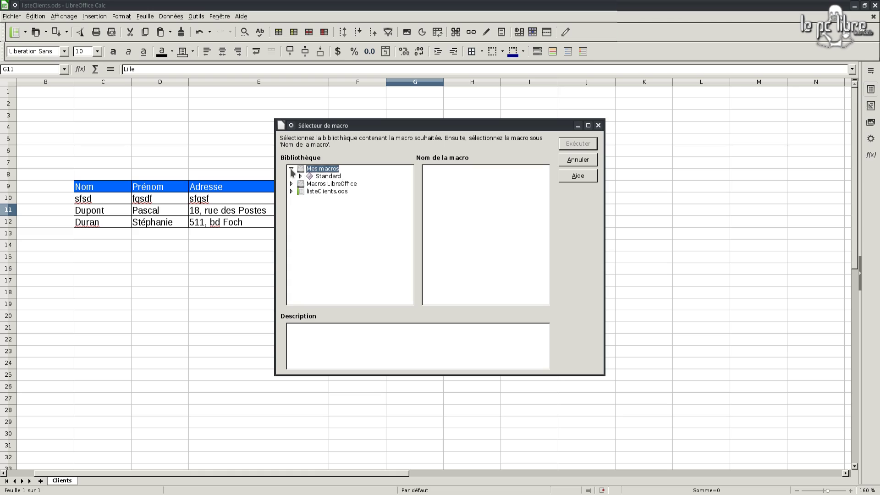
pyautogui.click(300, 177)
pyautogui.click(327, 184)
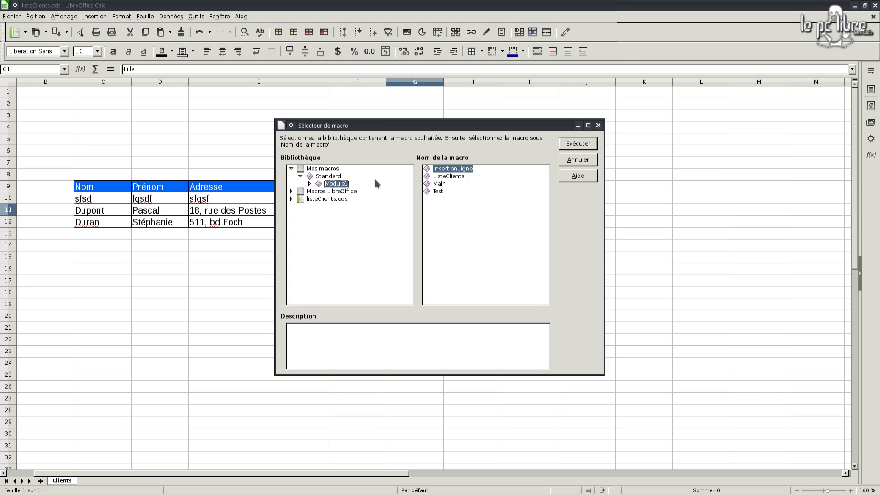
pyautogui.click(578, 144)
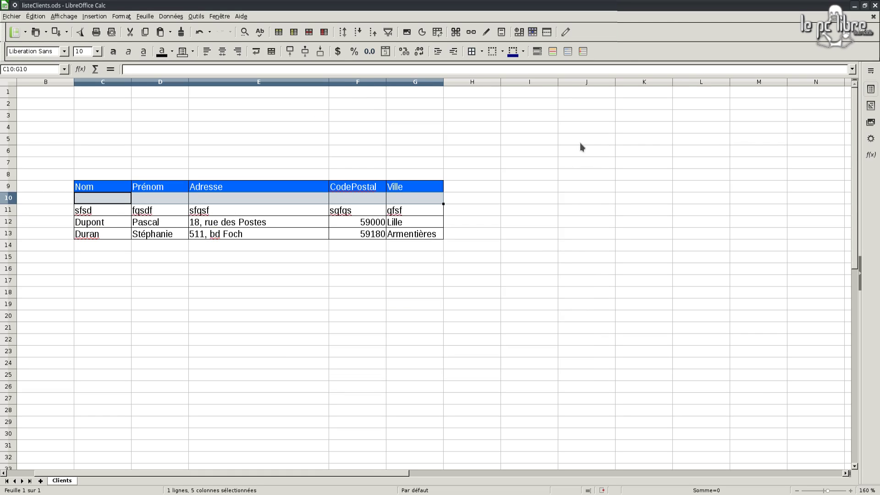
# Step: With cell D13 selected, rerun the InsertionLigne macro from Module1 of the Standard library under Mes macros
pyautogui.click(153, 234)
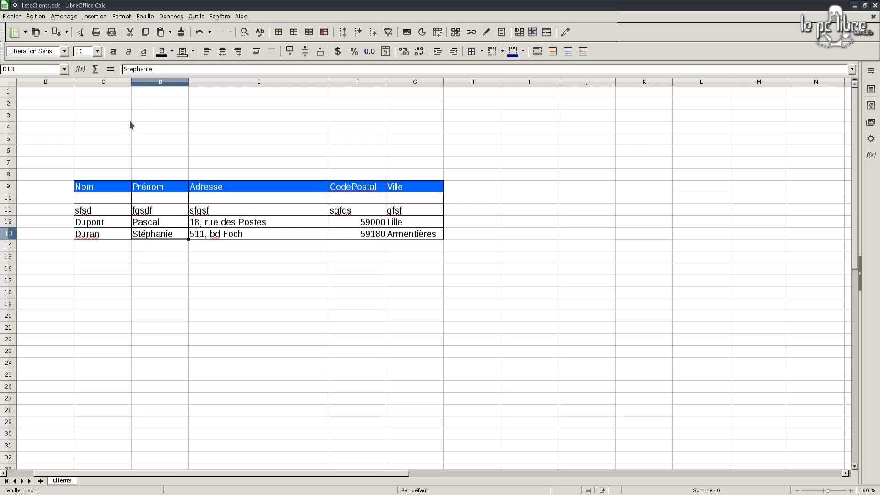
pyautogui.click(196, 16)
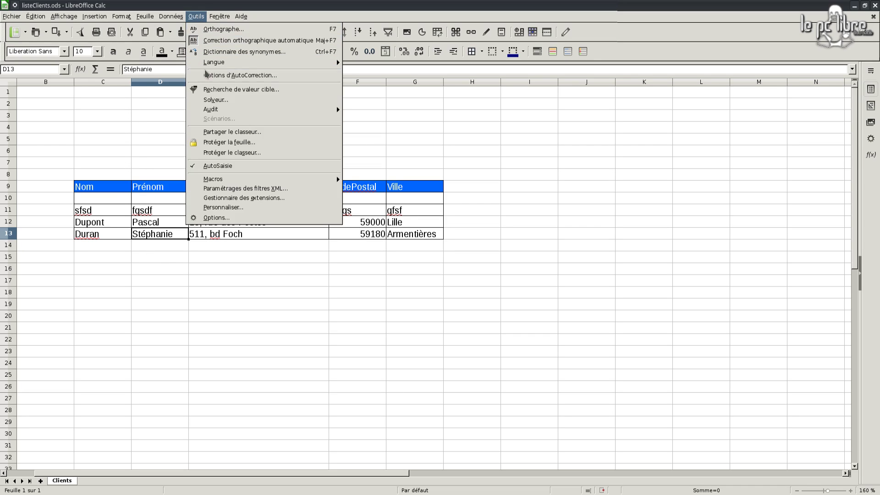
pyautogui.moveTo(230, 180)
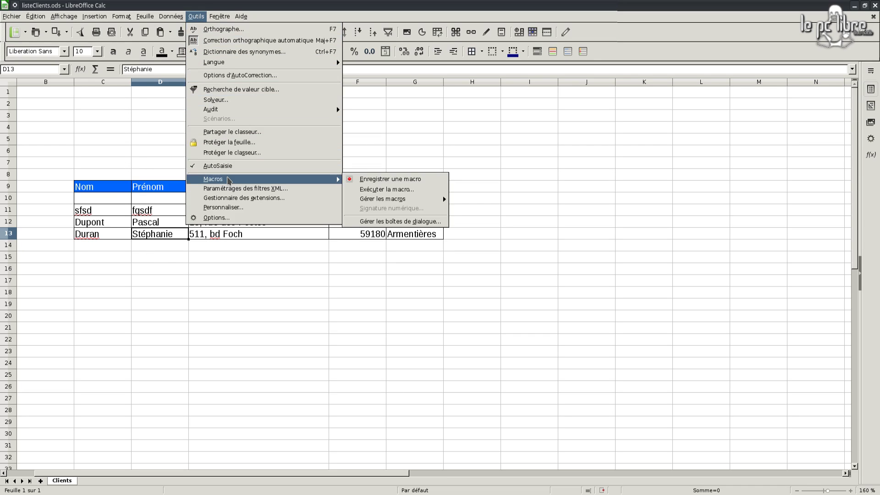
pyautogui.click(367, 189)
pyautogui.click(291, 169)
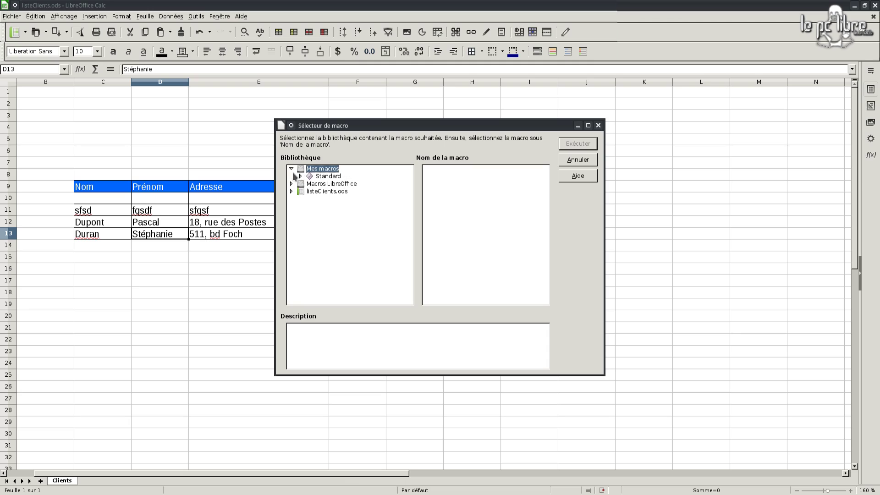
pyautogui.click(300, 177)
pyautogui.click(330, 184)
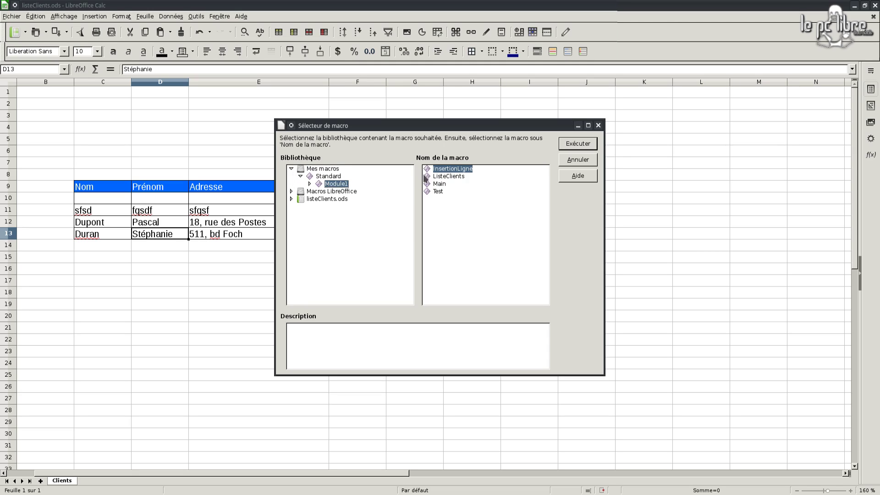
pyautogui.click(567, 145)
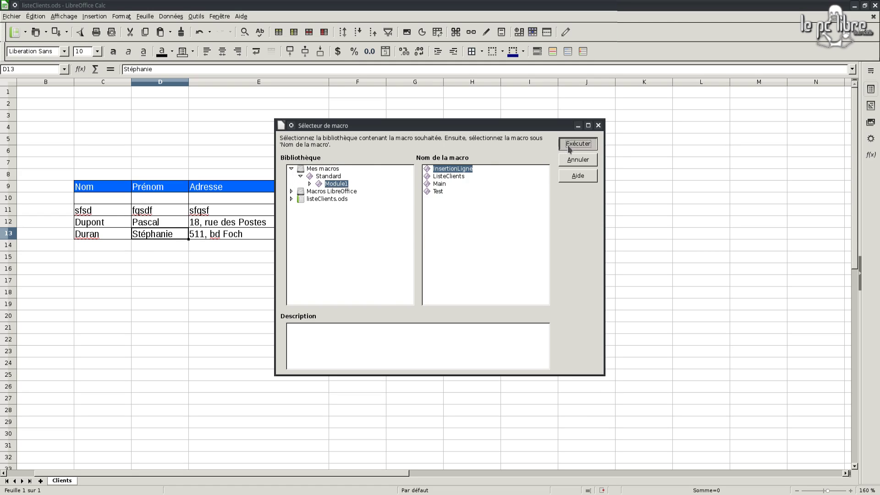
# Step: Display the Contrôles de formulaire toolbar and place it in the empty area beside the client table, over columns I and J
pyautogui.click(312, 279)
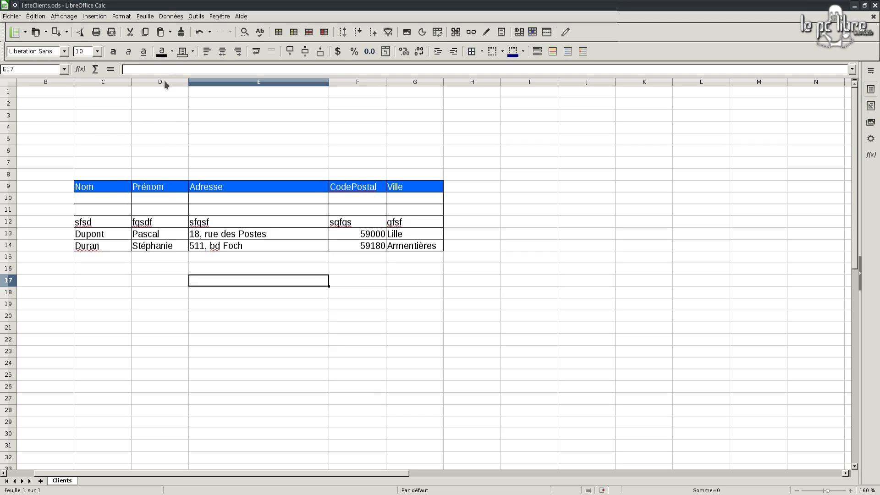
pyautogui.click(64, 17)
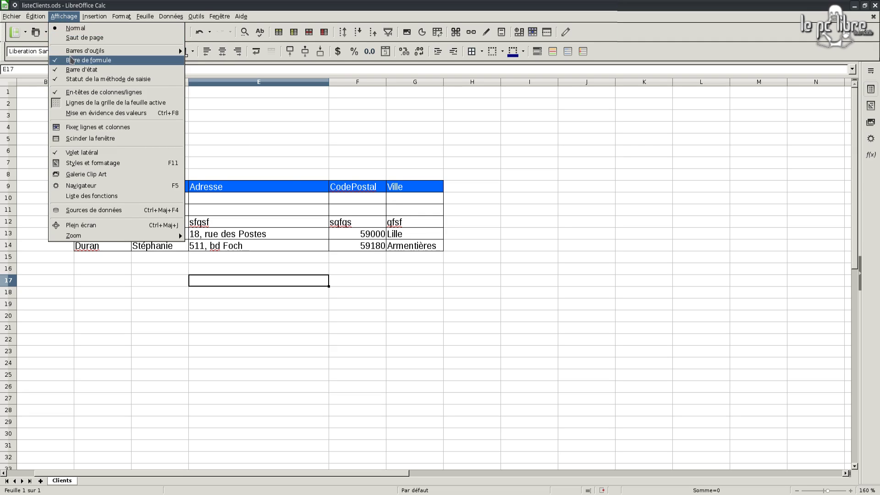
pyautogui.moveTo(69, 54)
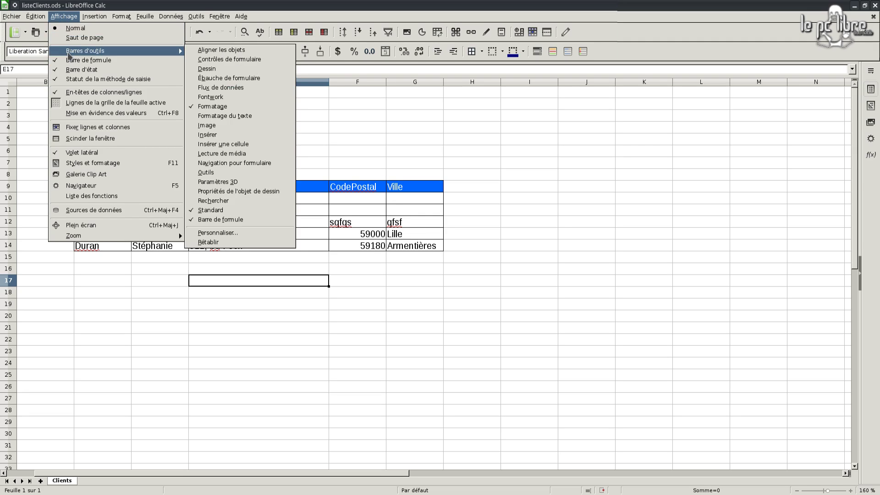
pyautogui.click(215, 61)
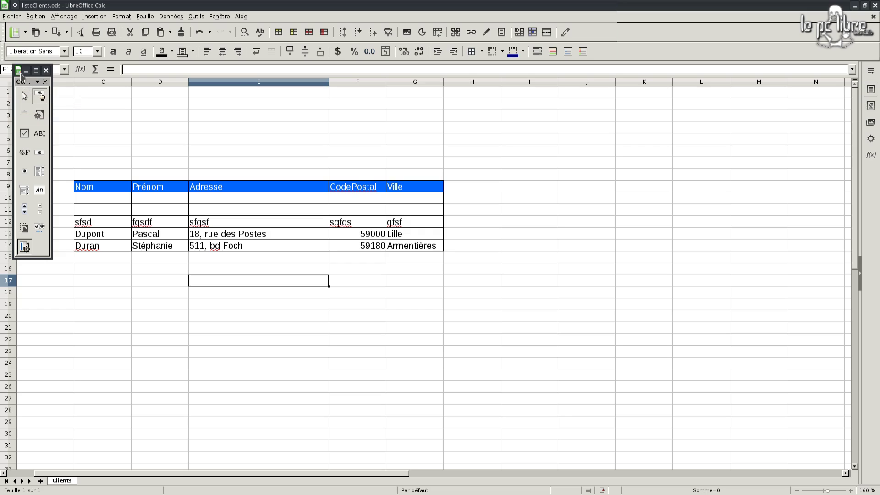
pyautogui.moveTo(21, 65); pyautogui.dragTo(541, 123)
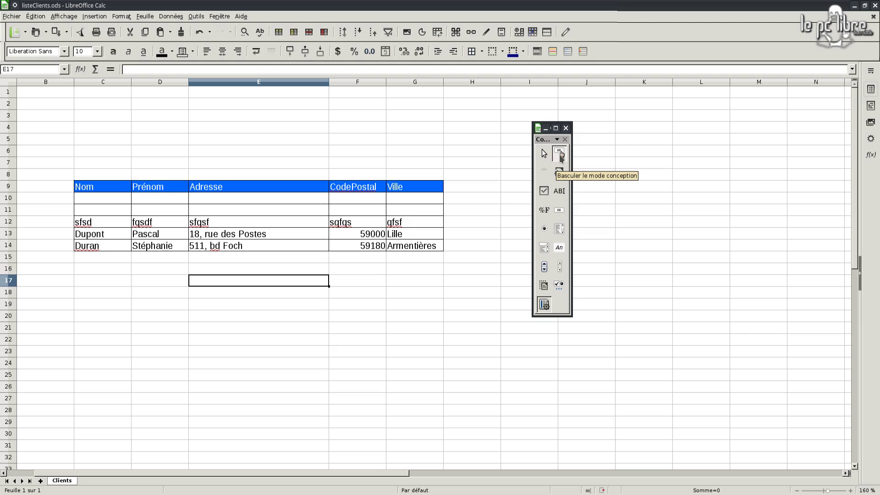
# Step: With design mode on, draw a form button about 7 × 2.1 in size above the table's Nom, Prénom and Adresse columns
pyautogui.click(560, 154)
pyautogui.click(561, 155)
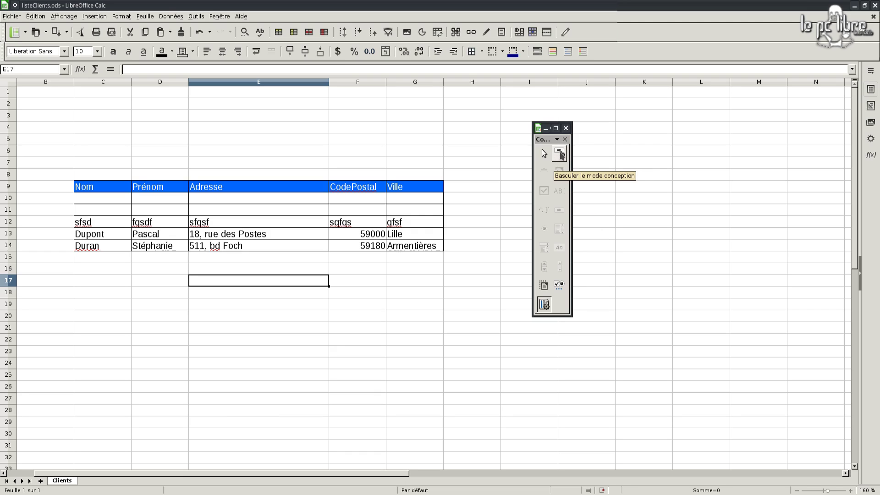
pyautogui.click(561, 154)
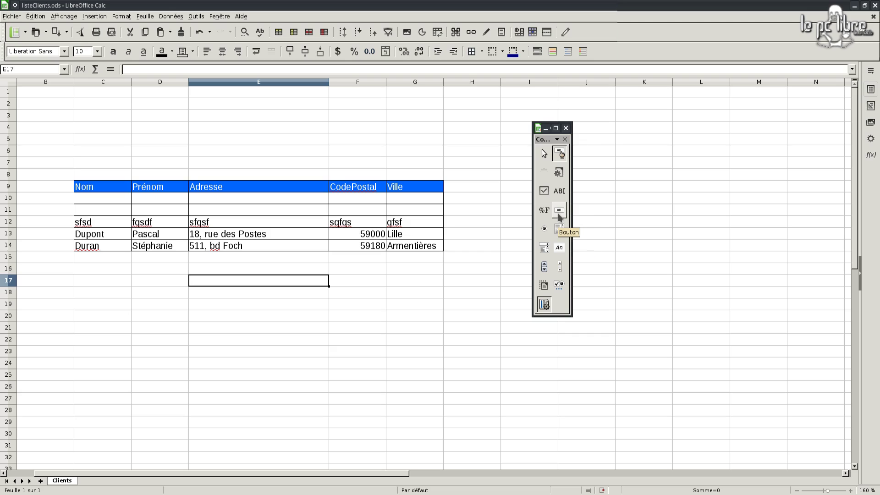
pyautogui.click(558, 212)
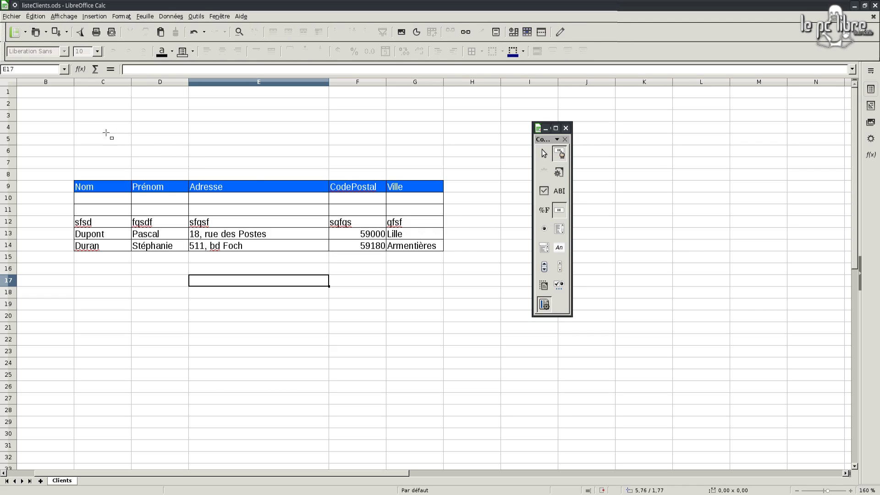
pyautogui.moveTo(88, 104); pyautogui.dragTo(266, 158)
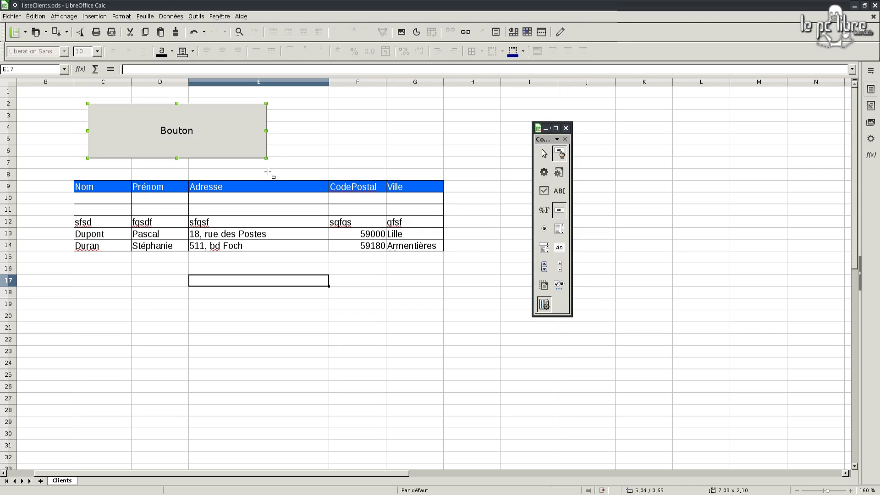
# Step: Set the new button's Etiquette property to Insertion Ligne
pyautogui.rightClick(189, 138)
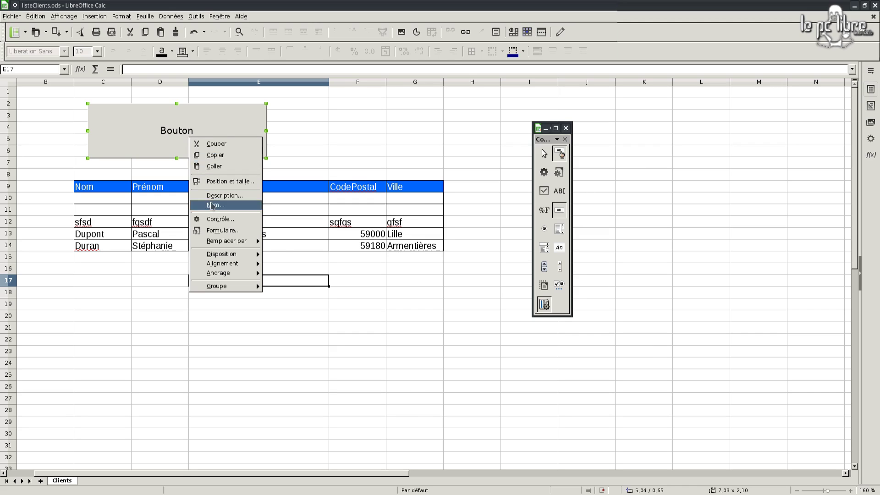
pyautogui.click(220, 220)
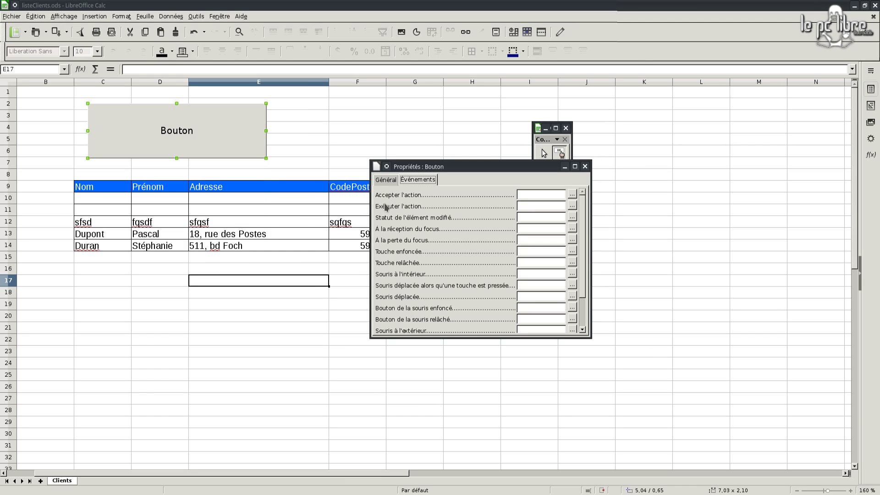
pyautogui.click(386, 180)
pyautogui.click(413, 180)
pyautogui.click(385, 181)
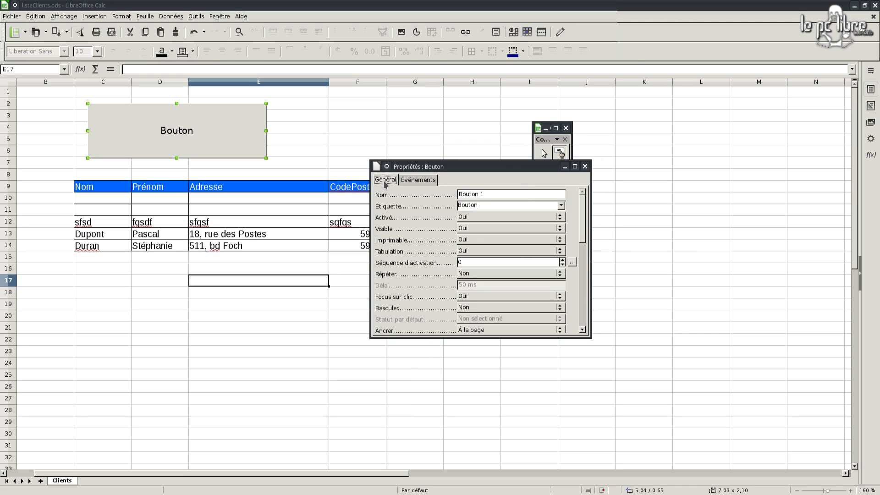
pyautogui.doubleClick(484, 205)
pyautogui.write('Insertion Ligne')
pyautogui.click(501, 193)
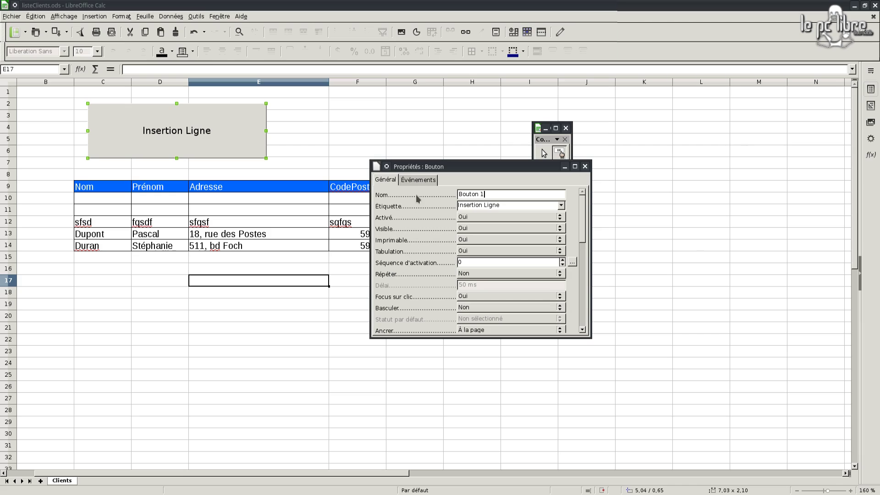
# Step: Assign the InsertionLigne macro from Mes macros, Standard, Module1 to the button's Exécuter l'action event and close its properties
pyautogui.click(418, 180)
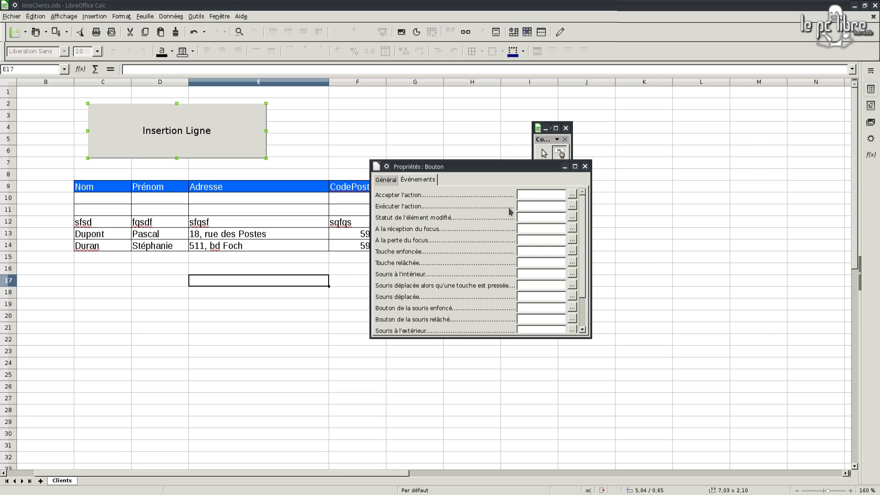
pyautogui.click(572, 207)
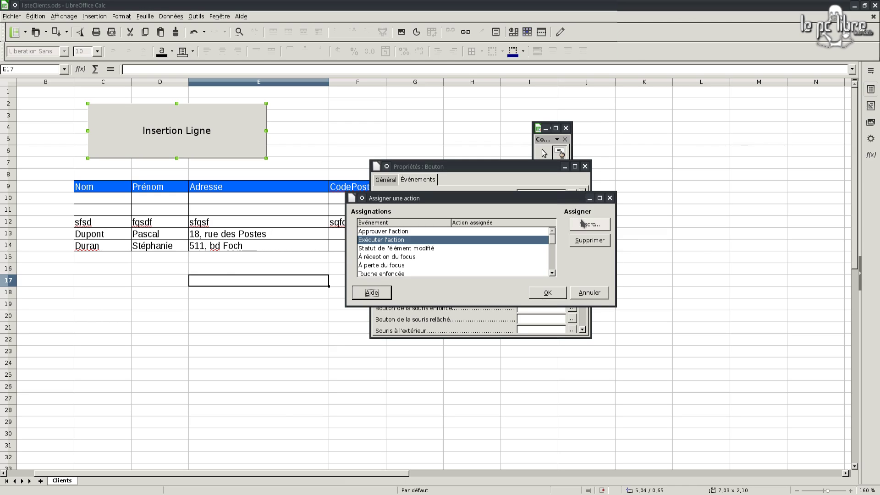
pyautogui.click(589, 224)
pyautogui.click(332, 170)
pyautogui.click(342, 178)
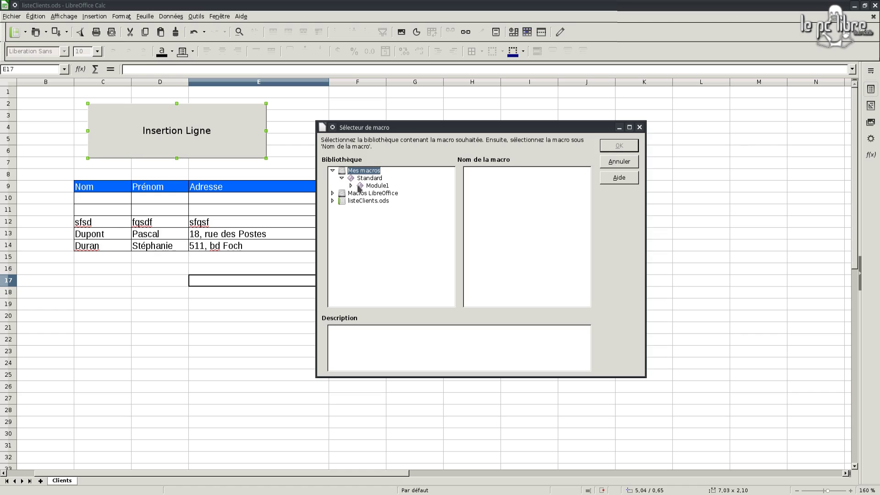
pyautogui.click(363, 186)
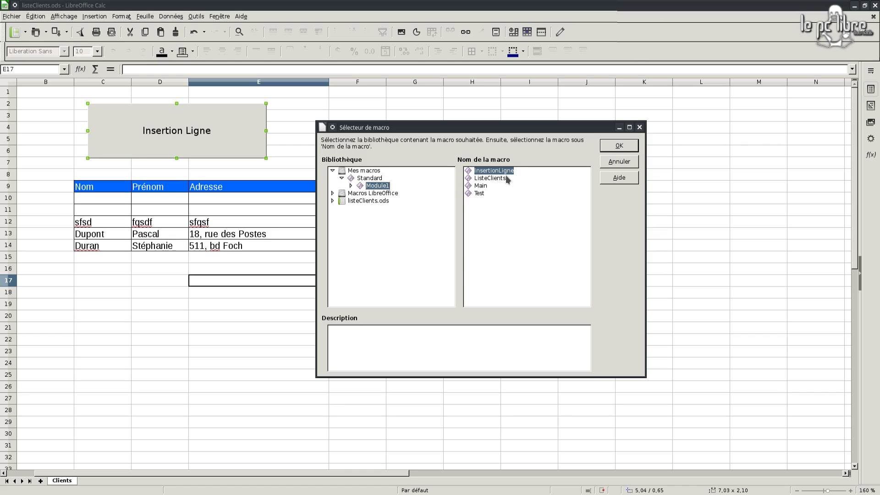
pyautogui.click(619, 145)
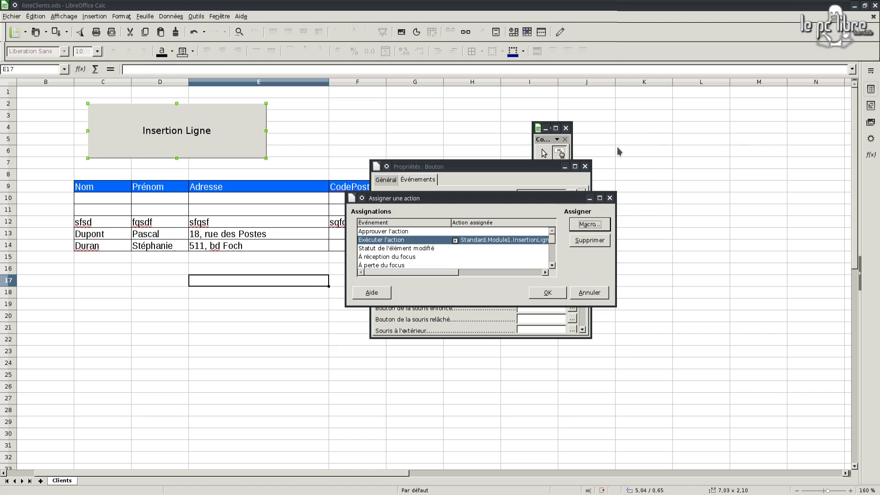
pyautogui.click(548, 293)
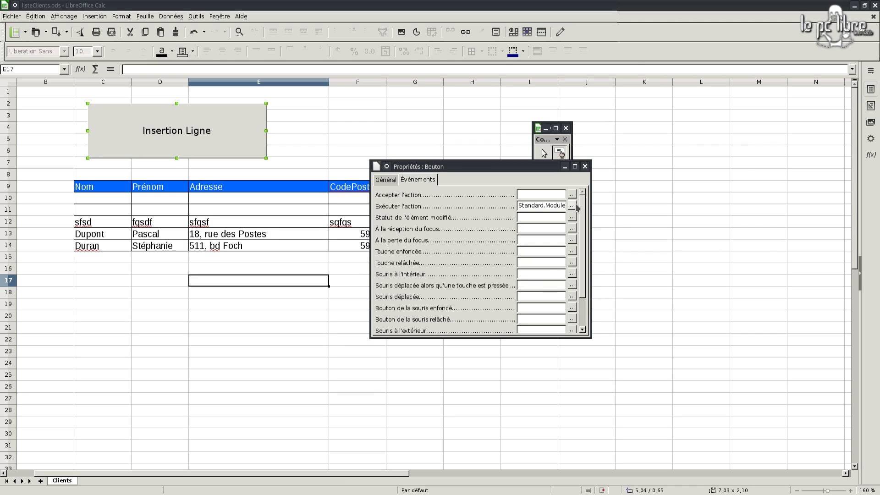
pyautogui.click(585, 166)
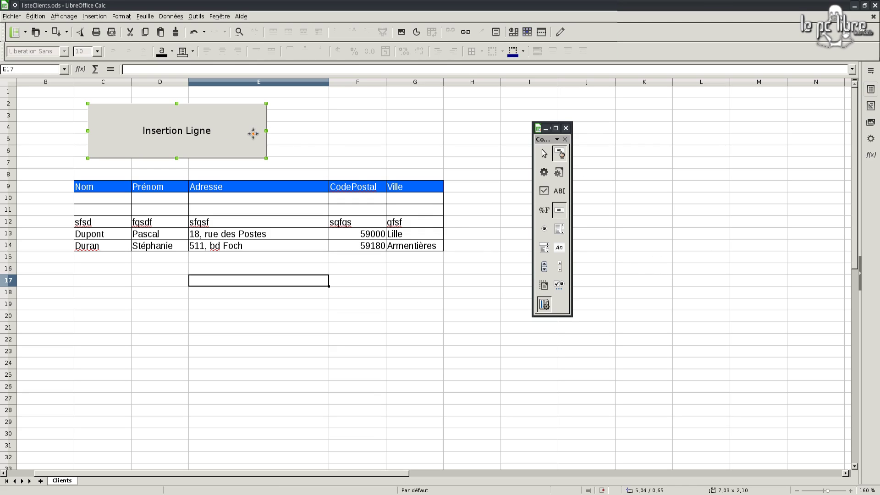
pyautogui.click(289, 137)
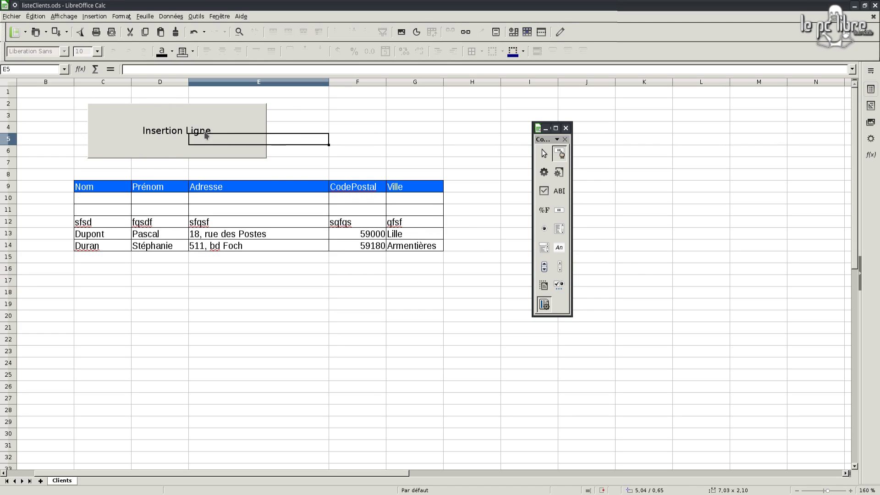
pyautogui.press('Up')
pyautogui.press('Up')
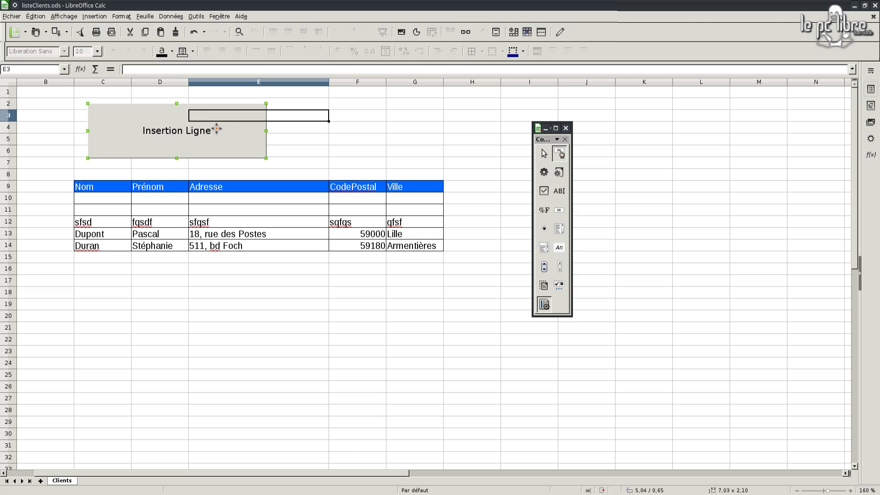
pyautogui.press('Down')
pyautogui.press('Down')
pyautogui.press('Down')
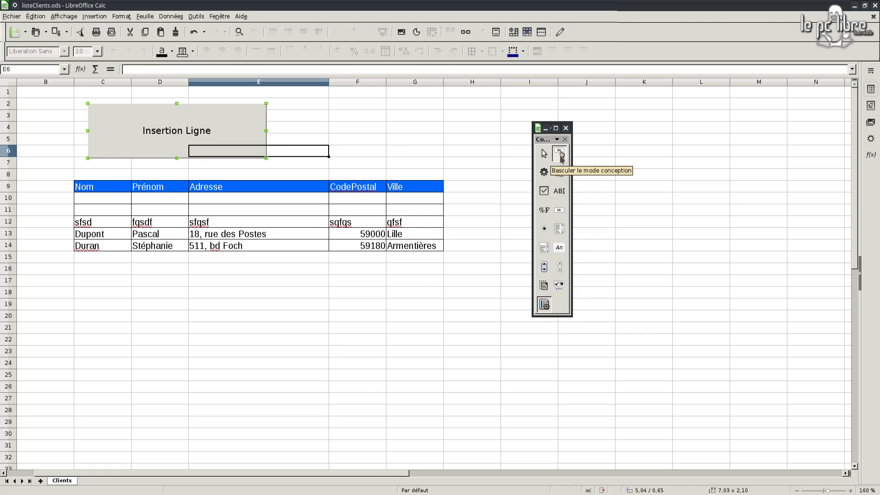
# Step: Turn off design mode and use the Insertion Ligne button seven times to insert seven rows in the table
pyautogui.click(559, 156)
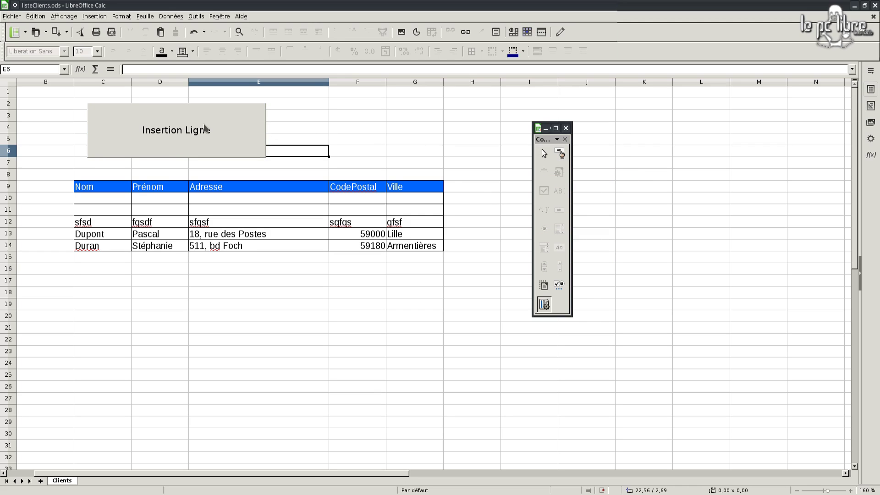
pyautogui.click(215, 132)
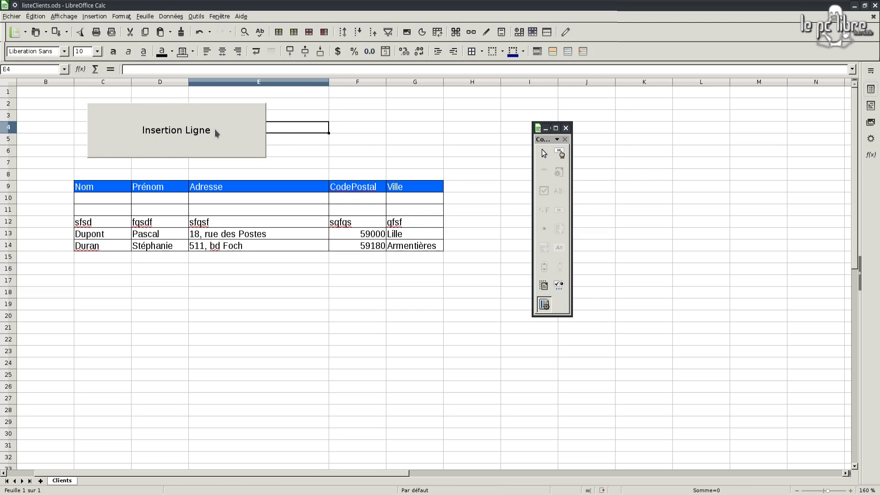
pyautogui.click(215, 130)
pyautogui.click(215, 130)
pyautogui.click(215, 131)
pyautogui.click(215, 130)
pyautogui.click(215, 131)
pyautogui.click(215, 130)
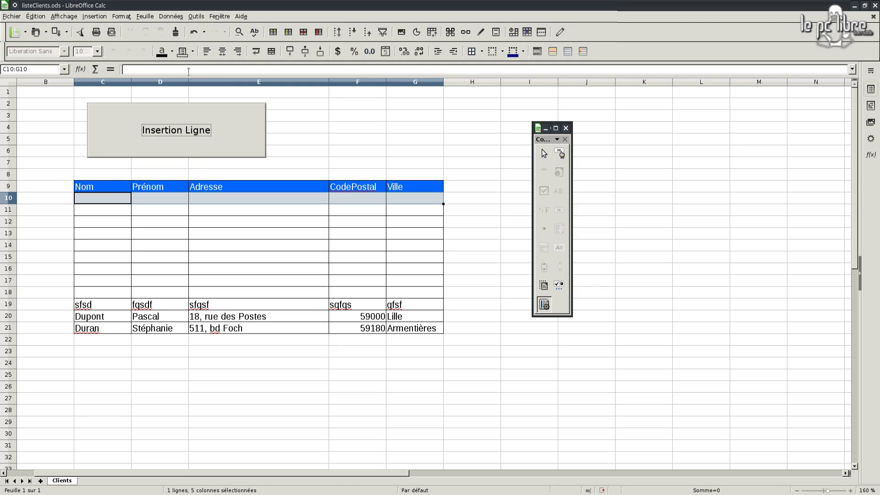
# Step: Open Calc's keyboard shortcut customization and choose the unassigned Ctrl+Maj+I combination as the shortcut to modify
pyautogui.click(196, 16)
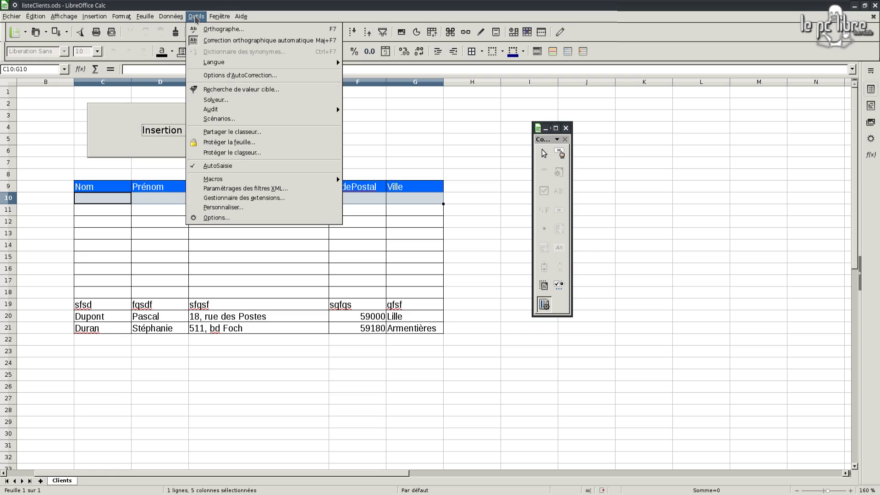
pyautogui.click(223, 207)
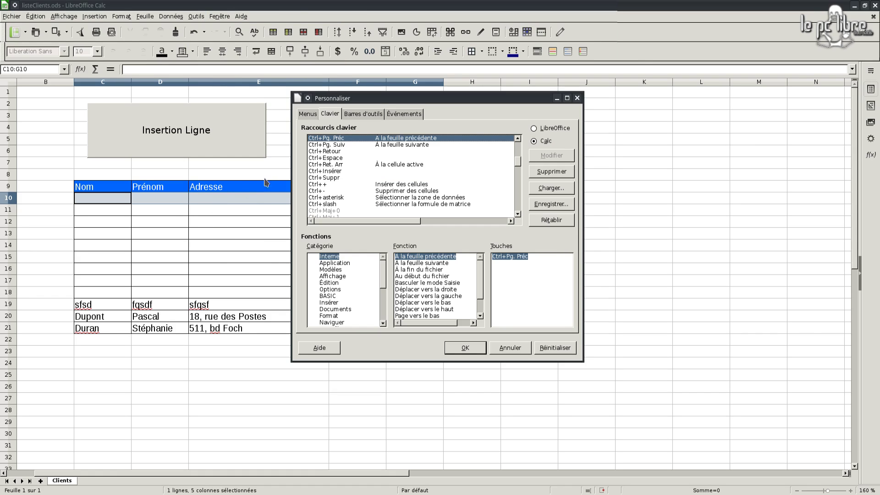
pyautogui.click(308, 116)
pyautogui.click(327, 114)
pyautogui.click(370, 116)
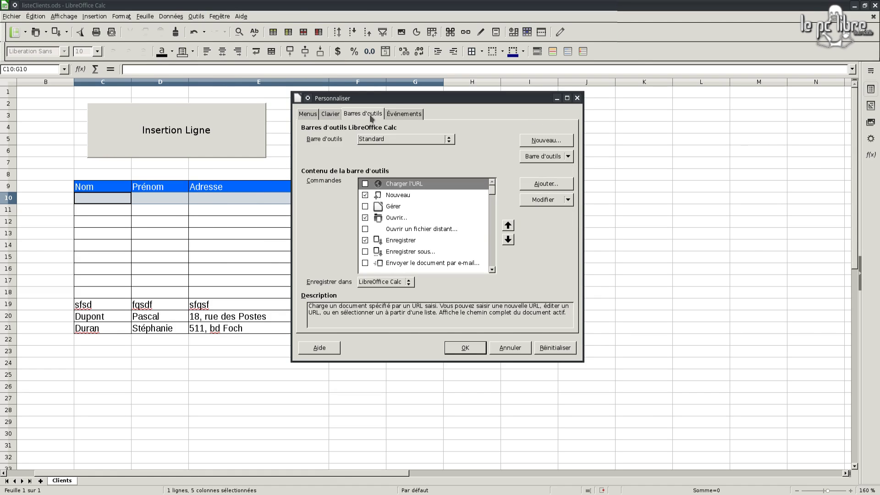
pyautogui.click(389, 118)
pyautogui.click(331, 118)
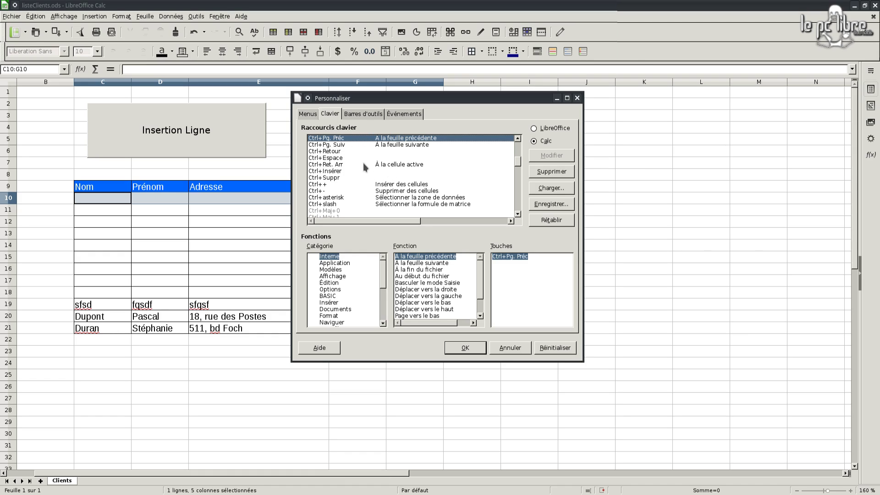
pyautogui.scroll(-5, 363, 163)
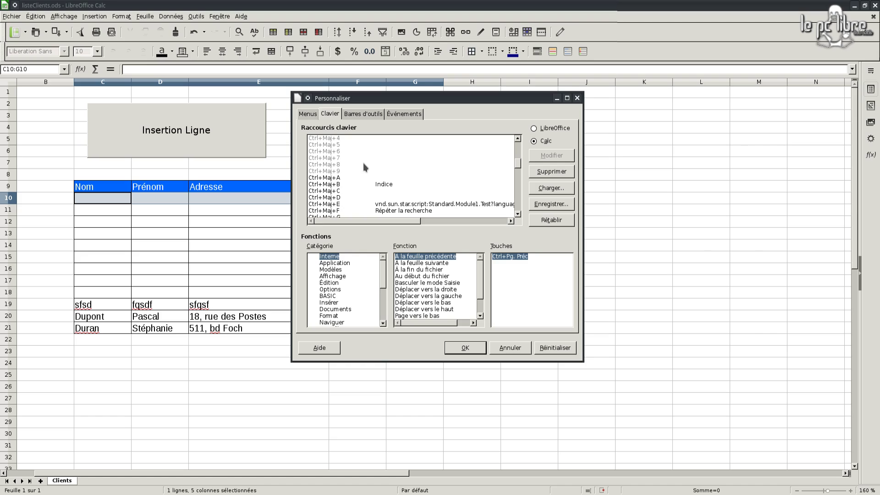
pyautogui.scroll(-5, 363, 164)
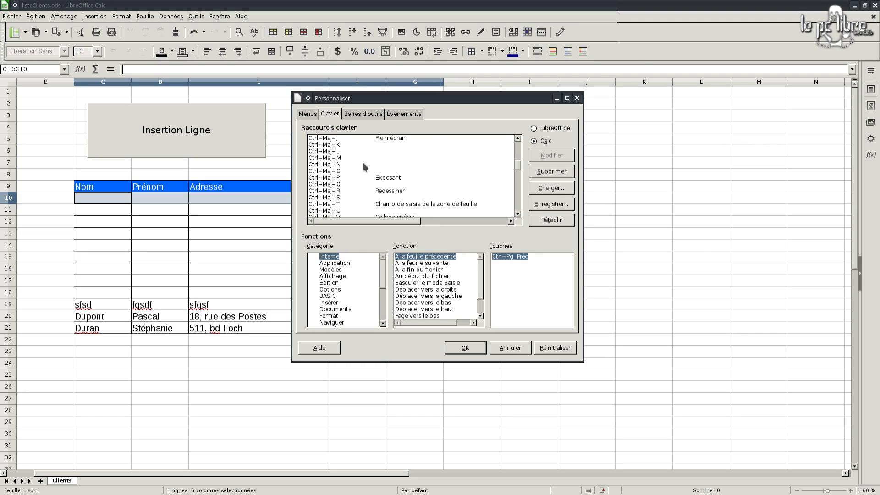
pyautogui.scroll(-1, 363, 164)
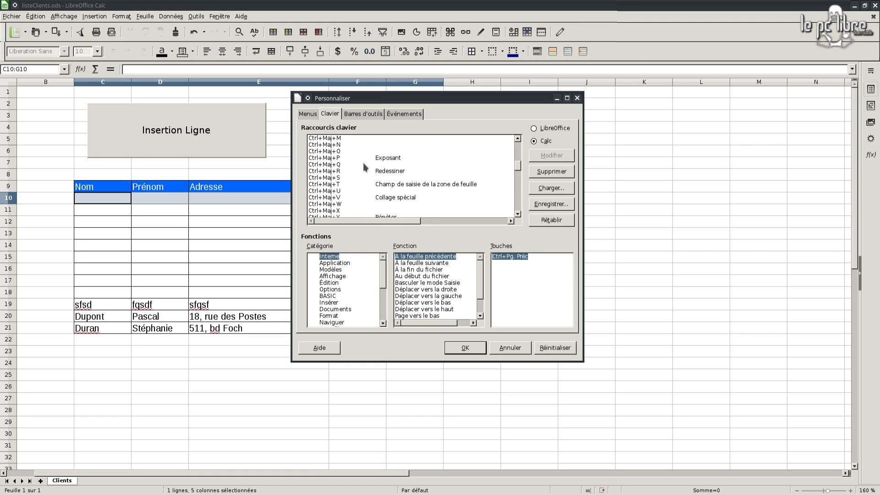
pyautogui.scroll(3, 364, 163)
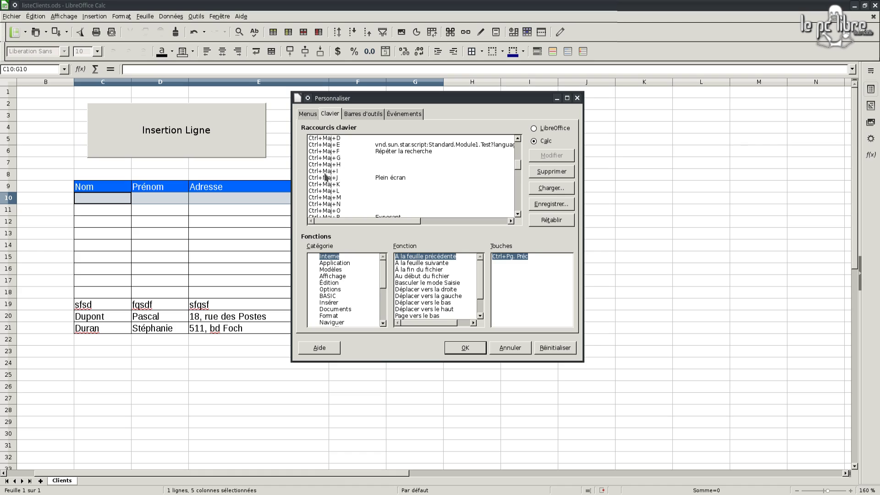
pyautogui.click(326, 173)
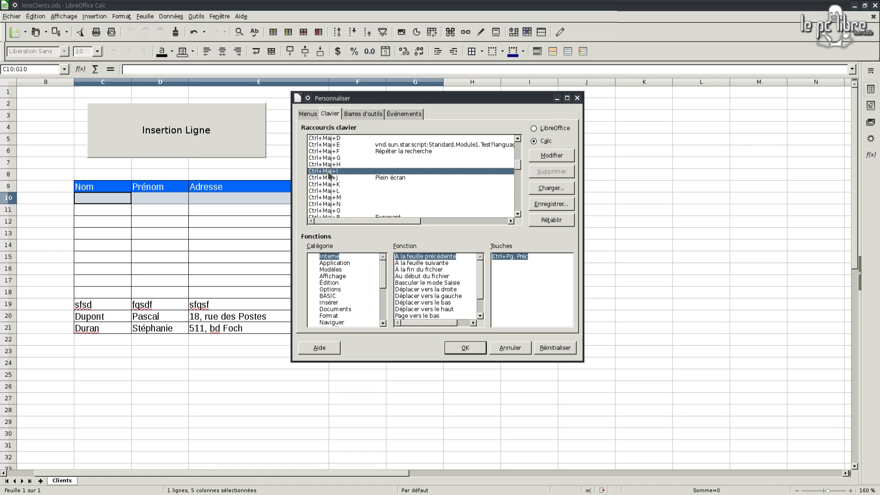
pyautogui.click(549, 158)
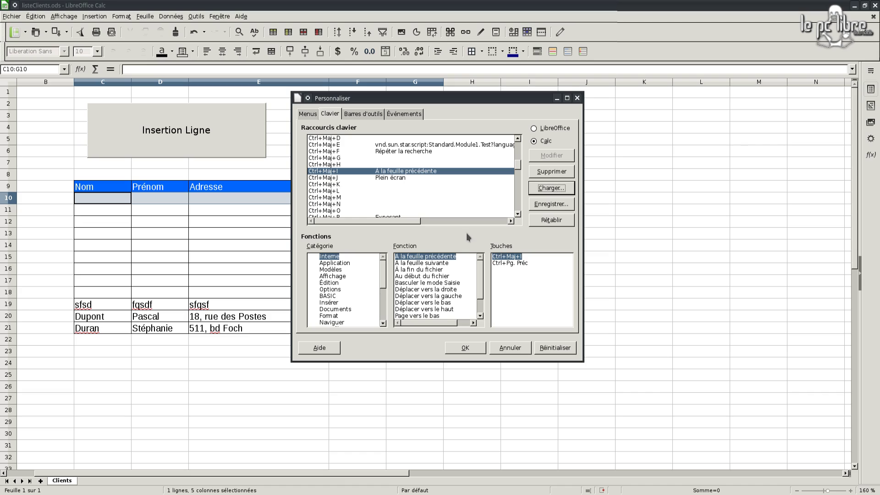
# Step: Assign the InsertionLigne macro from user, Standard, Module1 to Ctrl+Maj+I and confirm the customization
pyautogui.scroll(-5, 342, 277)
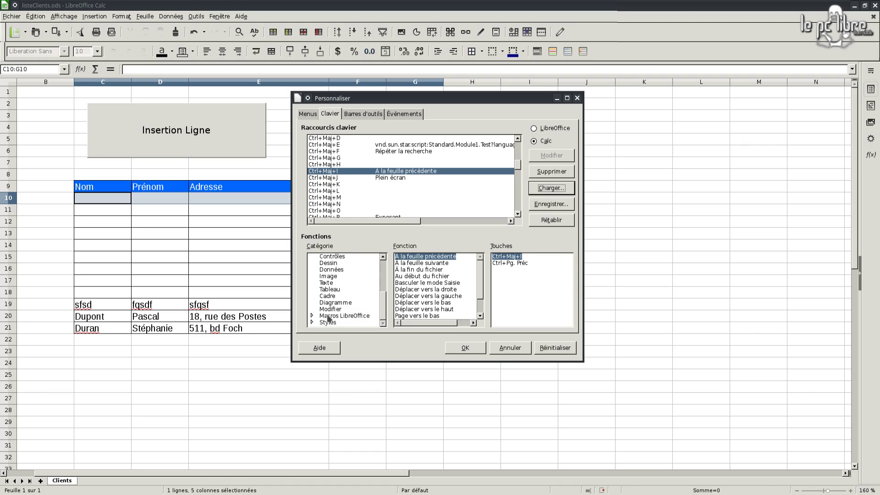
pyautogui.click(313, 316)
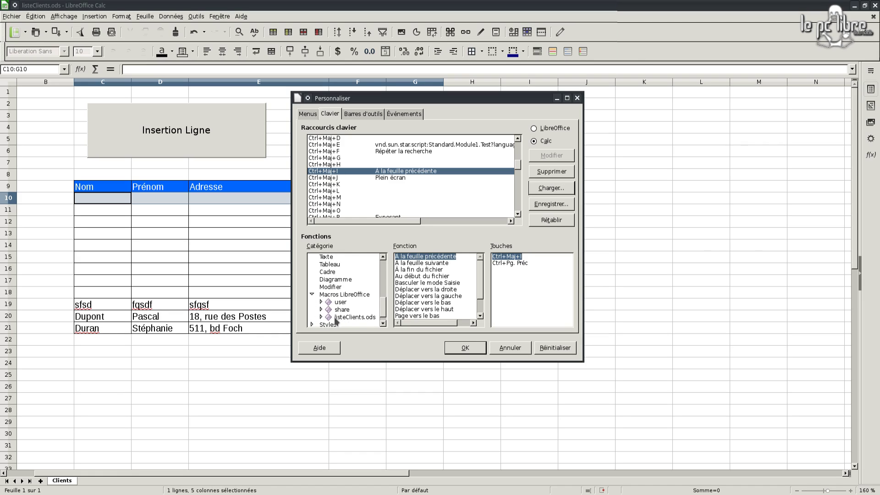
pyautogui.click(321, 317)
pyautogui.scroll(-1, 329, 311)
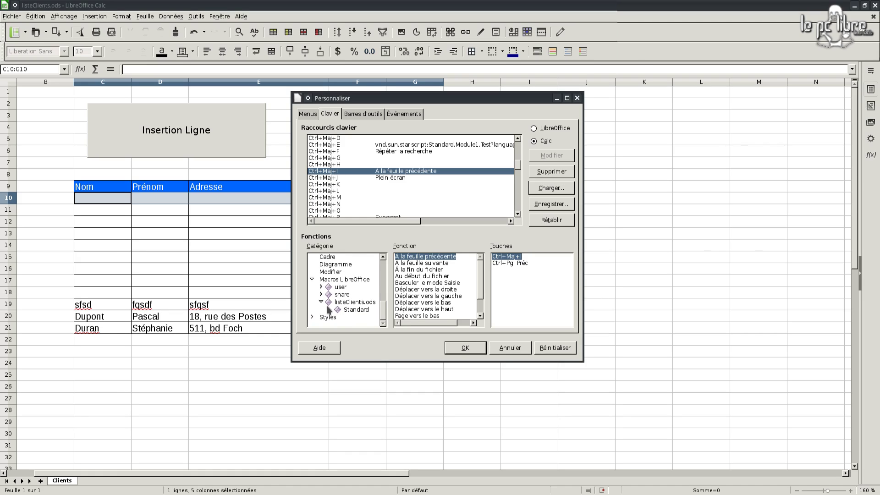
pyautogui.click(344, 309)
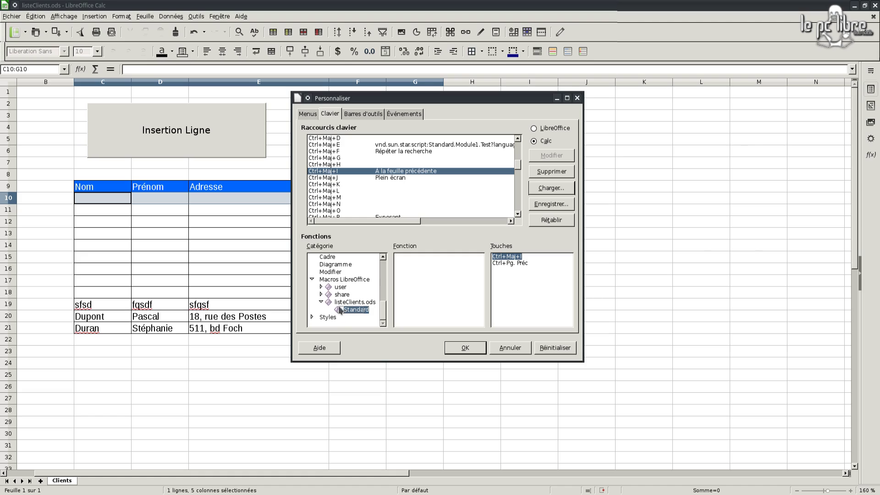
pyautogui.click(338, 303)
pyautogui.click(321, 302)
pyautogui.click(322, 294)
pyautogui.click(331, 302)
pyautogui.click(357, 310)
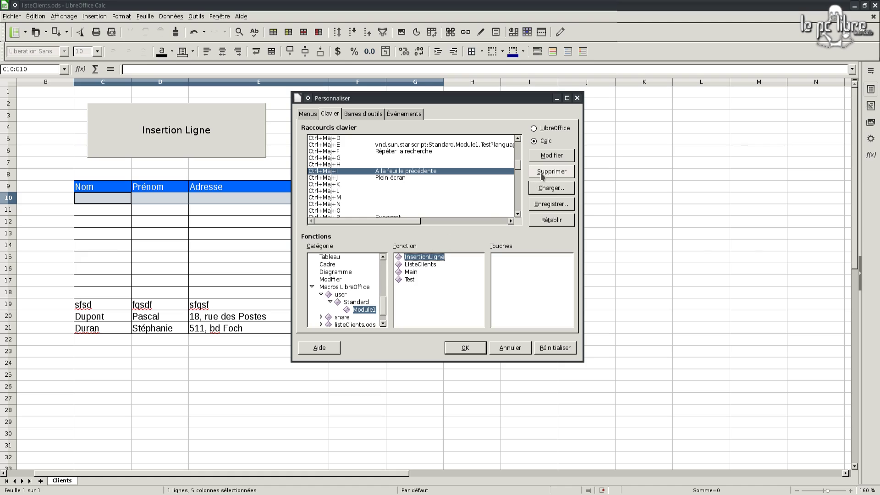
pyautogui.click(547, 156)
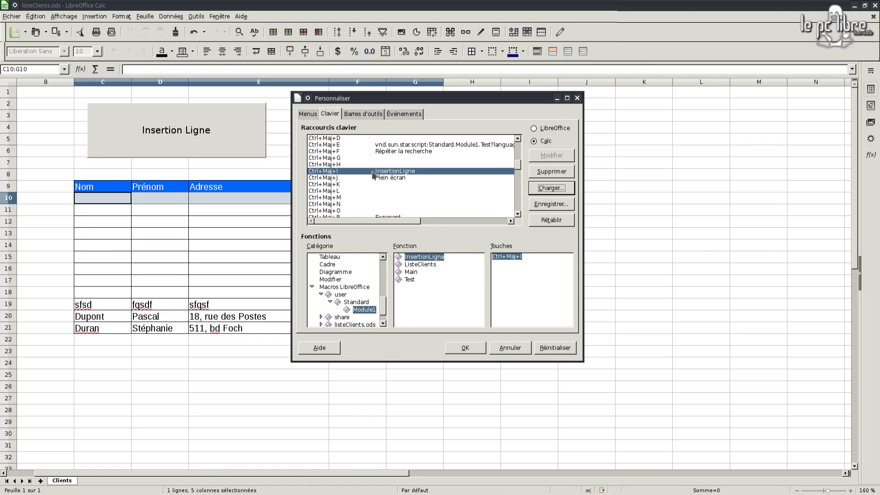
pyautogui.click(461, 347)
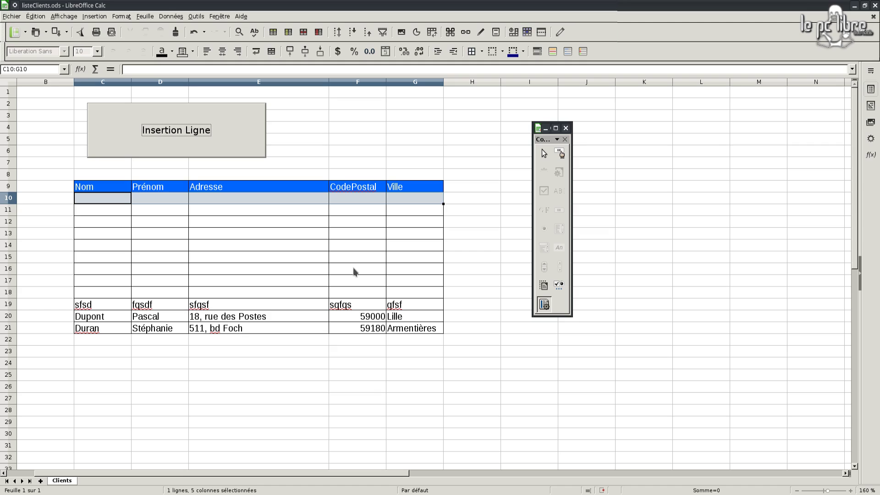
# Step: Insert seven table rows by running InsertionLigne six times through its new keyboard shortcut and once with the sheet's Insertion Ligne button
pyautogui.hotkey('ctrl', 'shift', 'i')
pyautogui.hotkey('ctrl', 'shift', 'i')
pyautogui.hotkey('ctrl', 'shift', 'i')
pyautogui.hotkey('ctrl', 'shift', 'i')
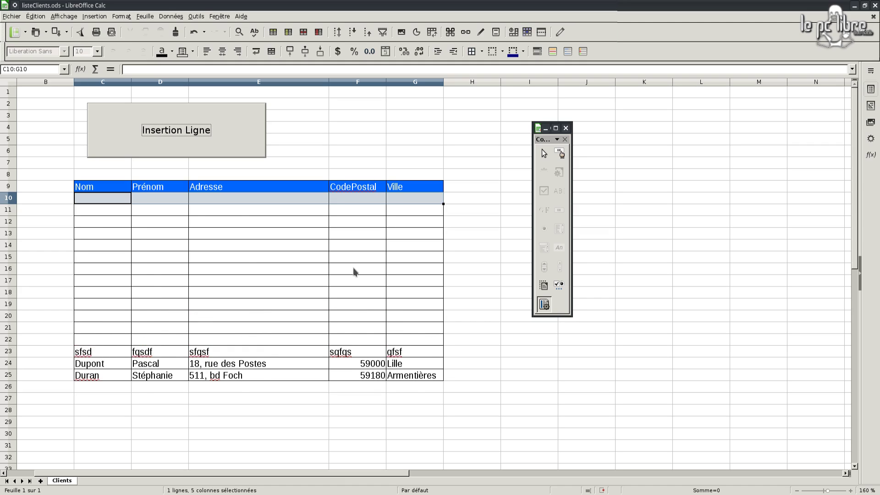
pyautogui.hotkey('ctrl', 'shift', 'i')
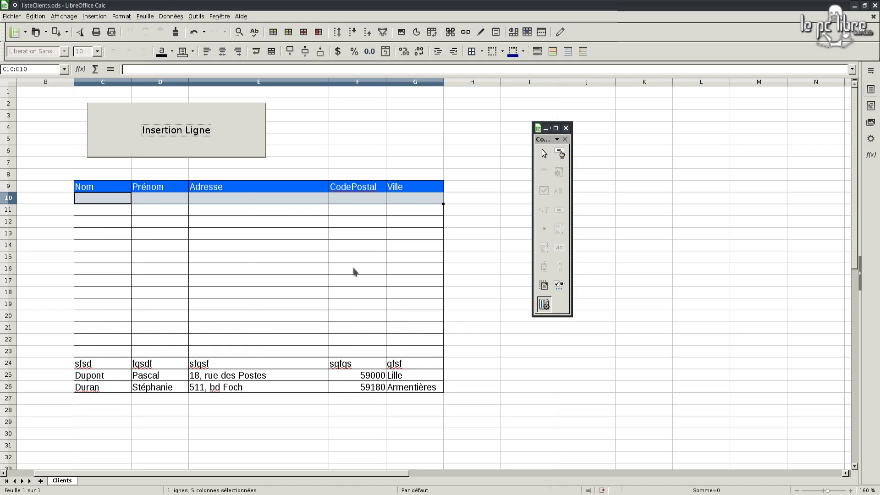
pyautogui.click(201, 146)
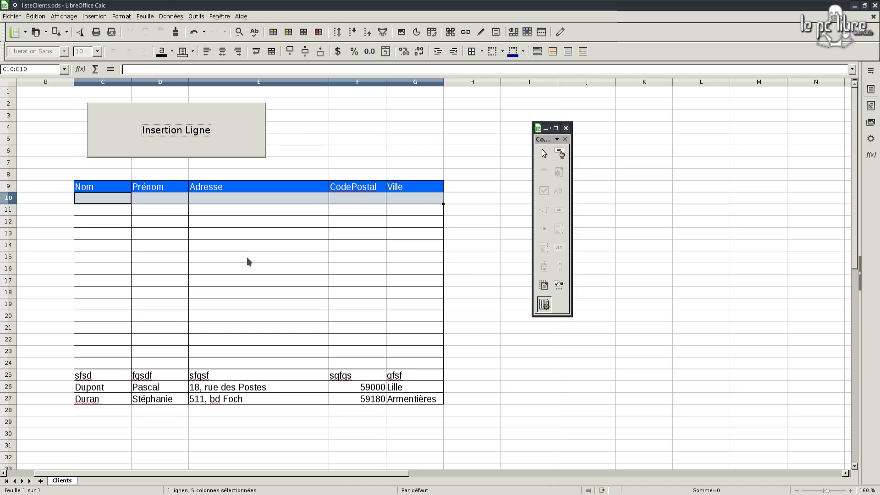
pyautogui.hotkey('ctrl', 'shift', 'i')
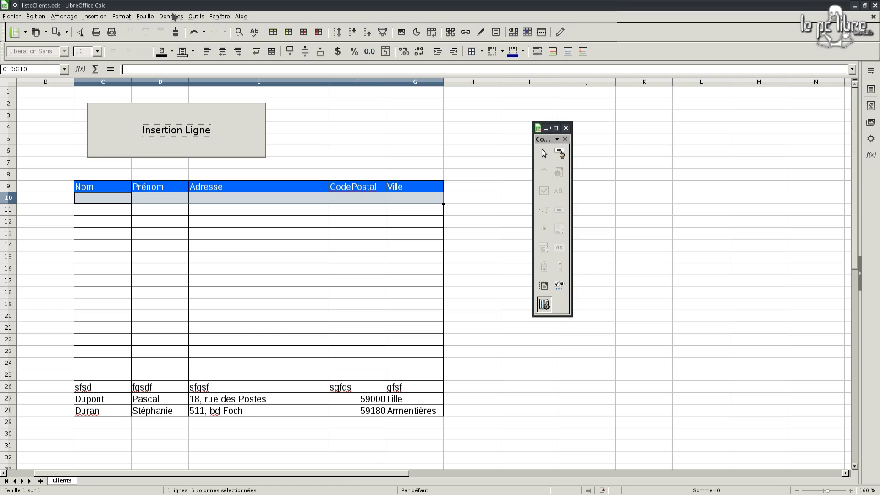
# Step: Reopen the keyboard shortcut customization and remove the InsertionLigne assignment from Ctrl+Maj+I
pyautogui.click(189, 19)
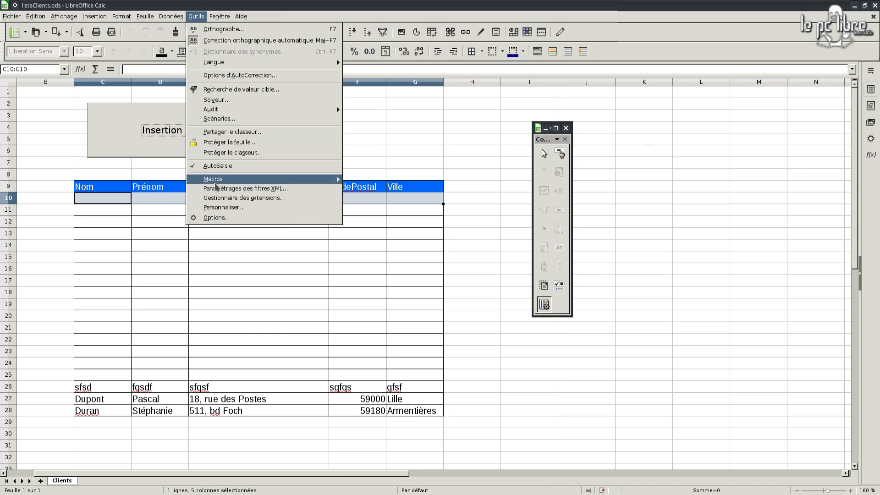
pyautogui.click(219, 212)
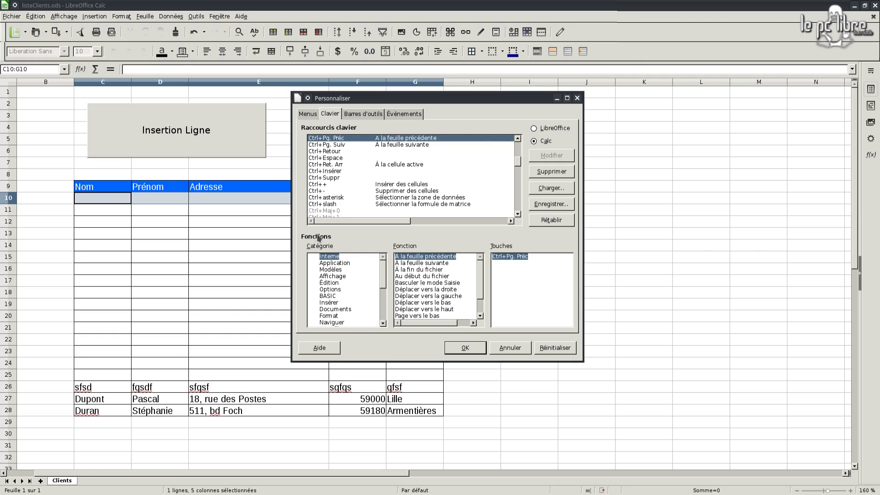
pyautogui.scroll(-6, 342, 178)
pyautogui.scroll(-2, 342, 178)
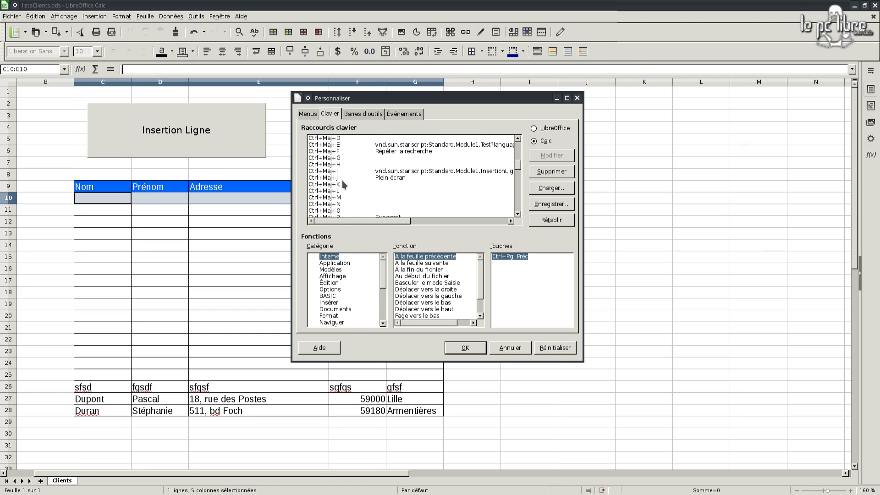
pyautogui.click(337, 171)
pyautogui.click(551, 171)
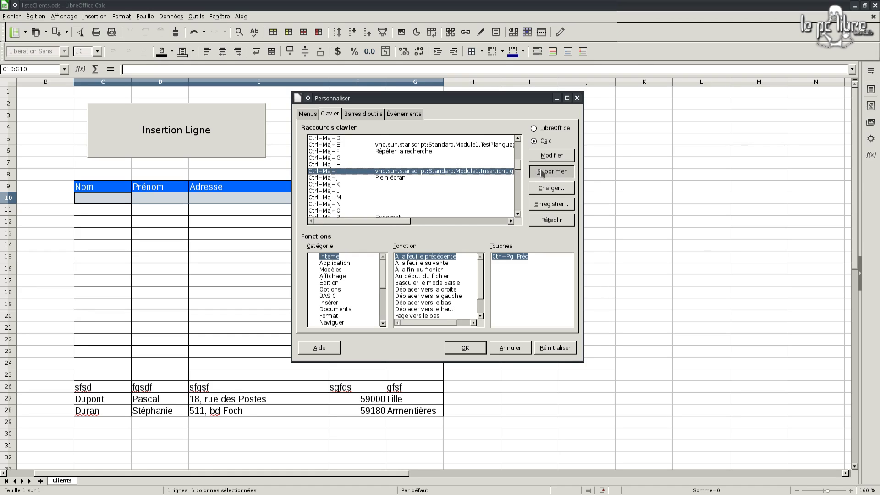